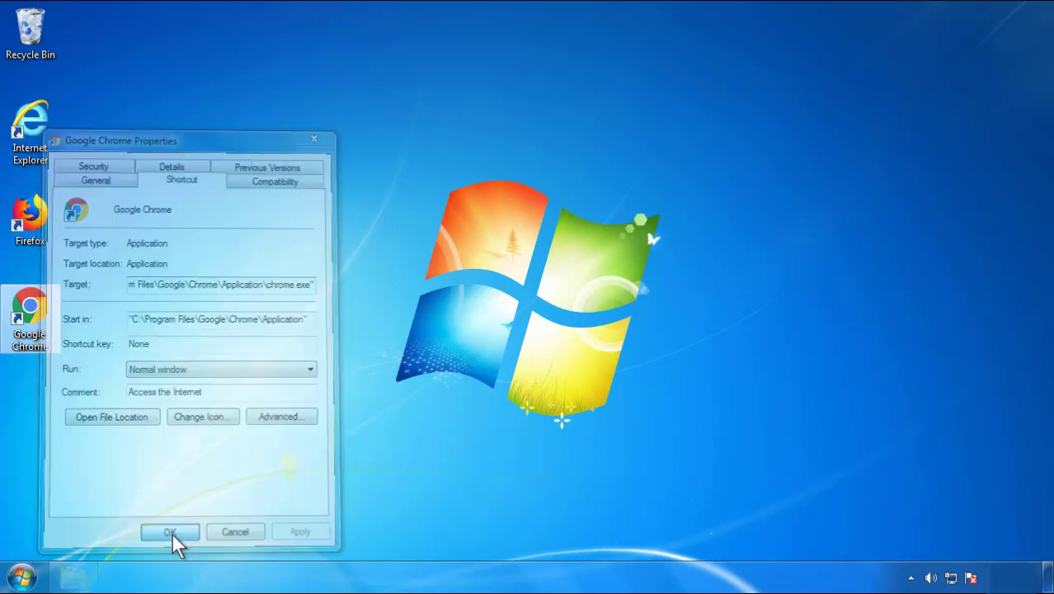
# - Close the Google Chrome shortcut's Properties dialog and bring up the Start menu
pyautogui.click(22, 577)
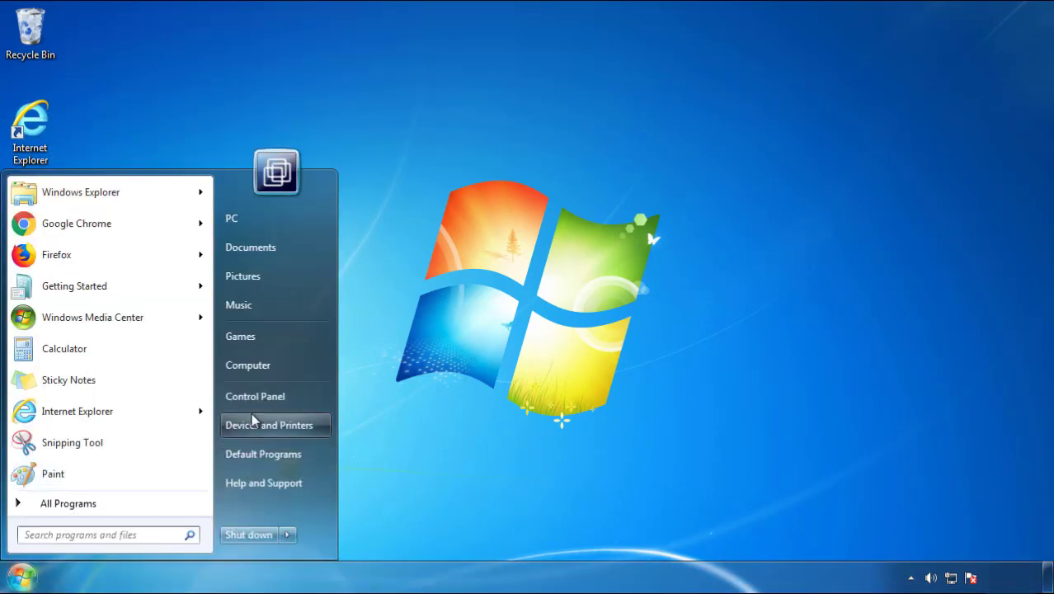
# - Open Control Panel's program list sorted by Installed On, newest first
pyautogui.click(264, 389)
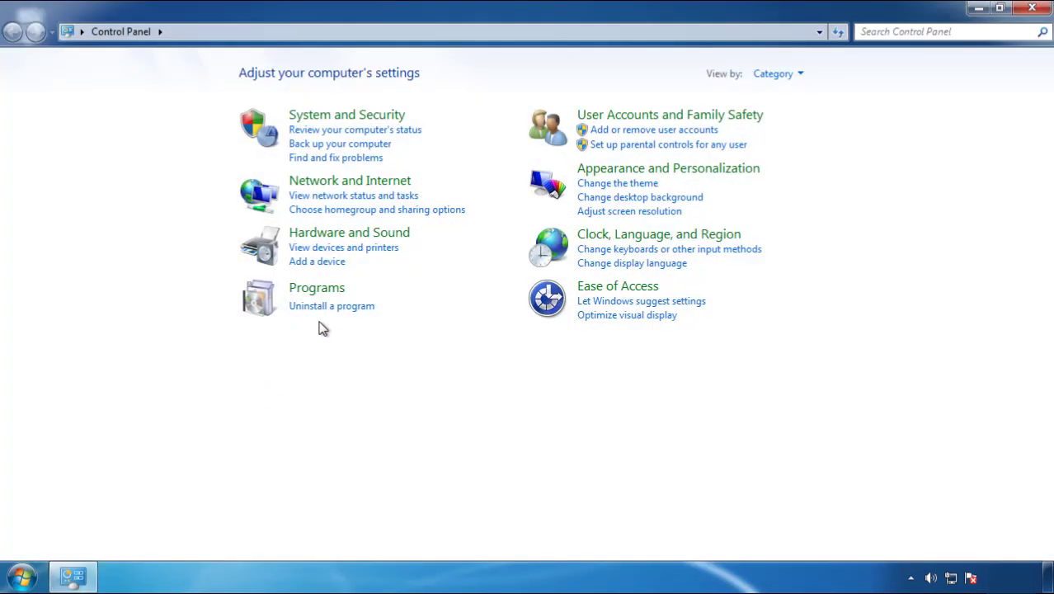
pyautogui.click(330, 308)
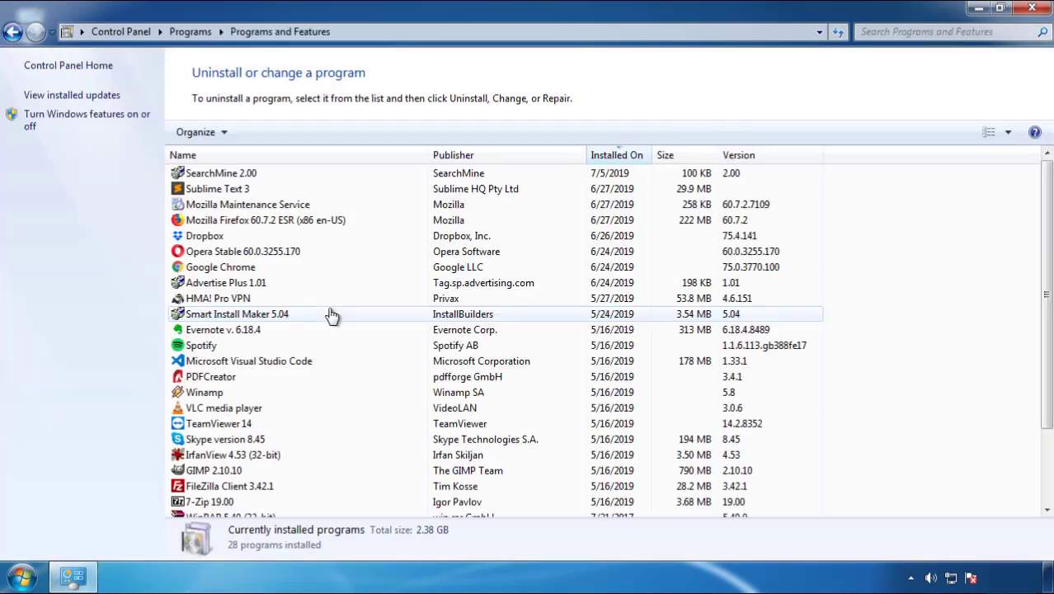
pyautogui.click(617, 157)
pyautogui.click(614, 158)
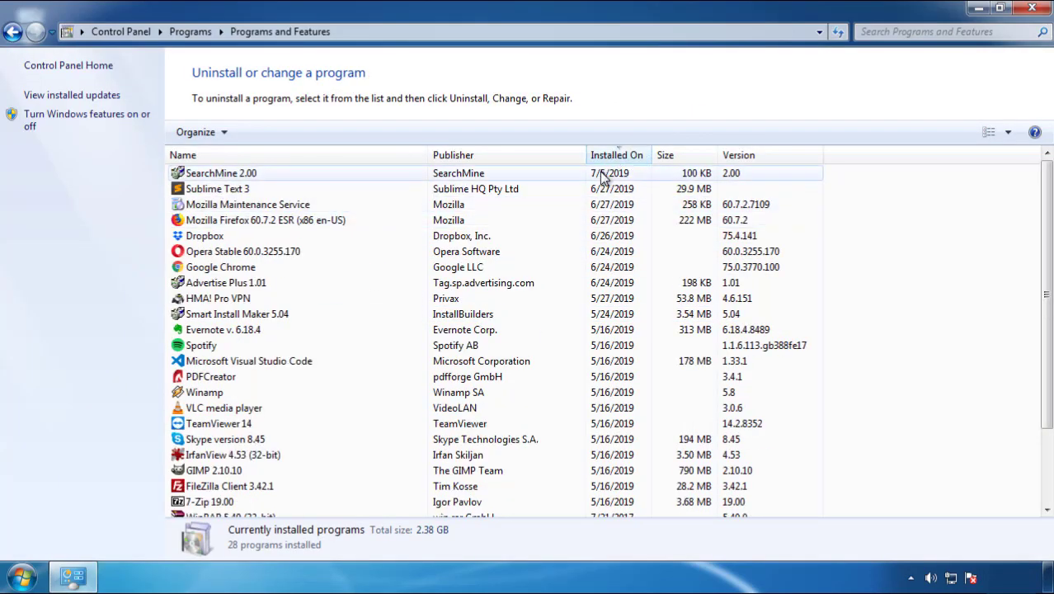
# - Uninstall SearchMine 2.00 and close Programs and Features
pyautogui.click(221, 176)
pyautogui.click(264, 134)
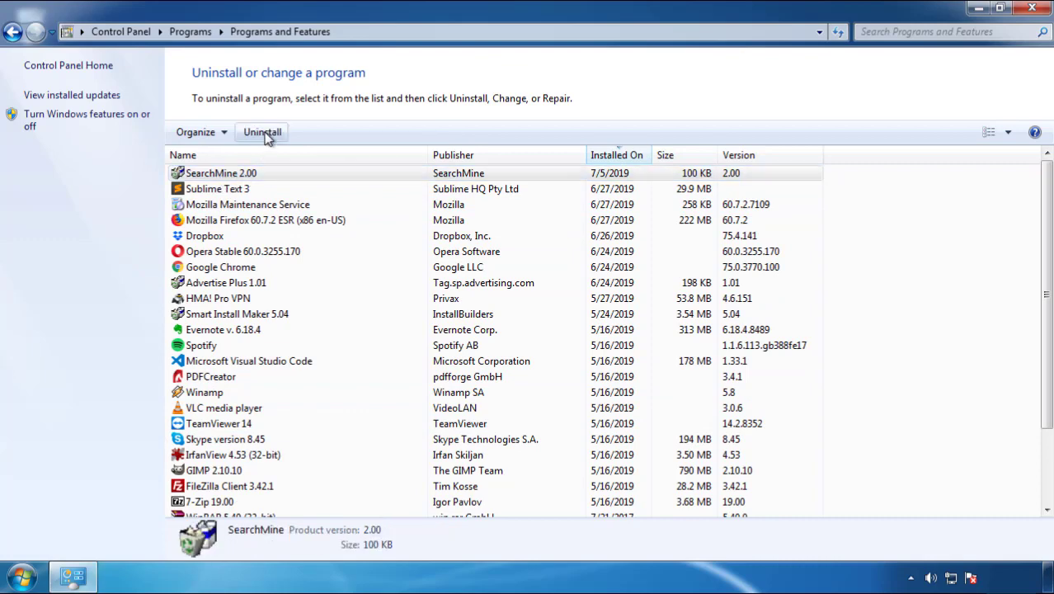
pyautogui.click(615, 441)
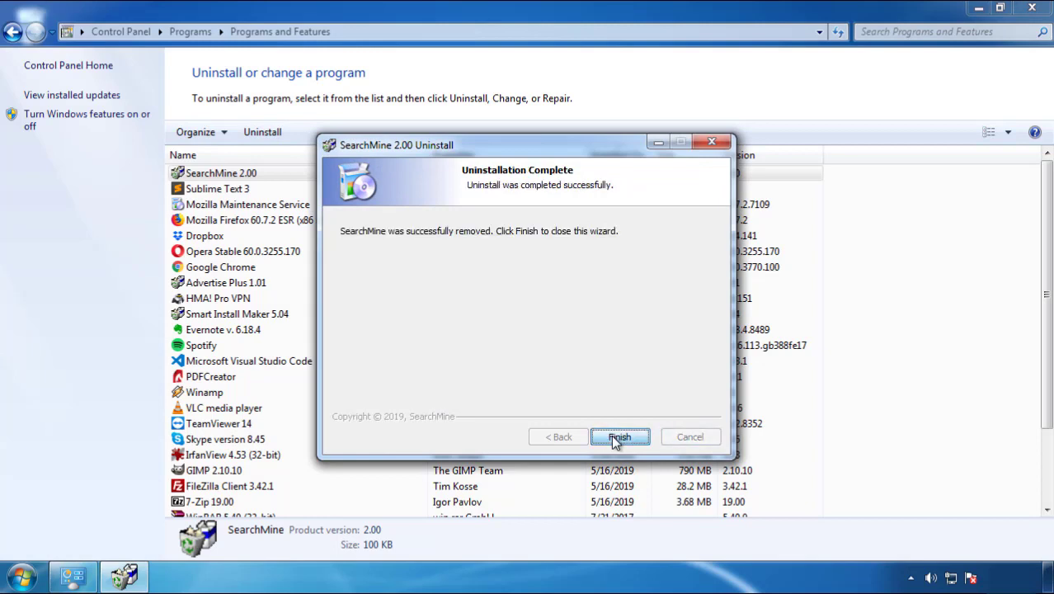
pyautogui.click(611, 435)
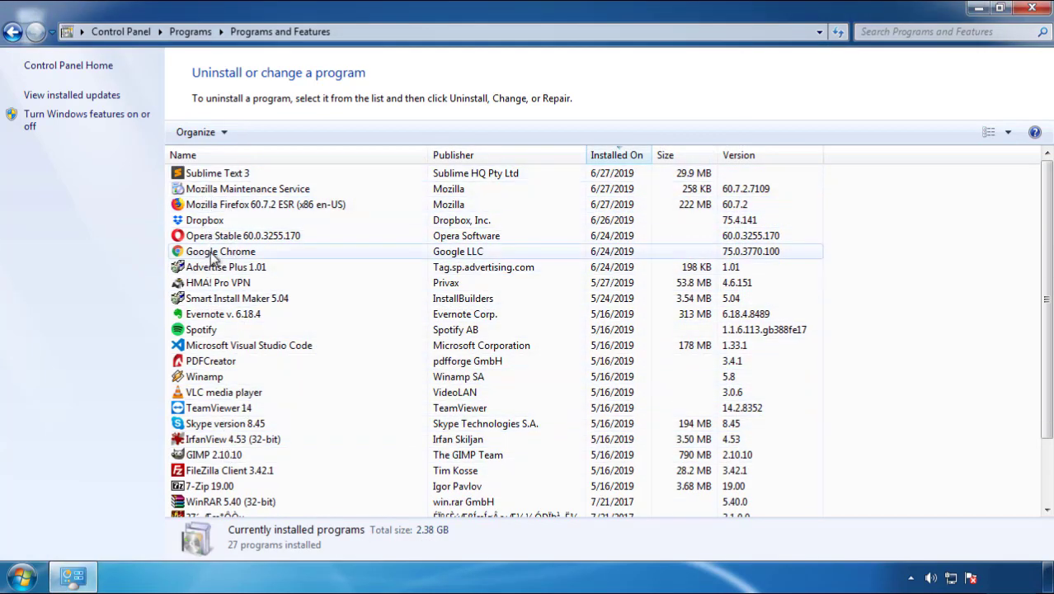
pyautogui.click(1033, 9)
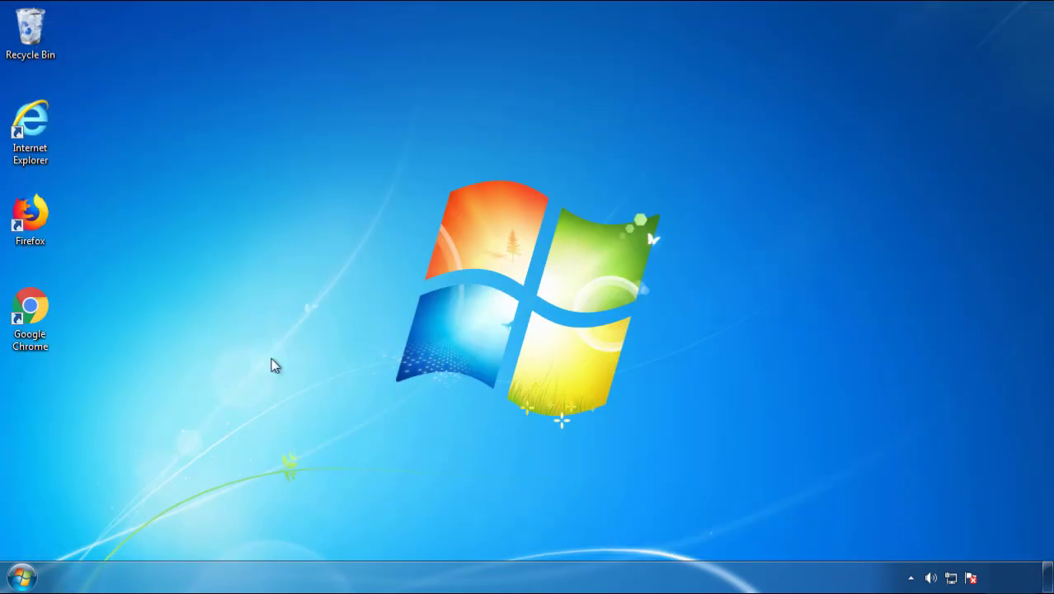
# - Restart the PC and highlight Safe Mode in Advanced Boot Options
pyautogui.click(18, 579)
pyautogui.click(287, 535)
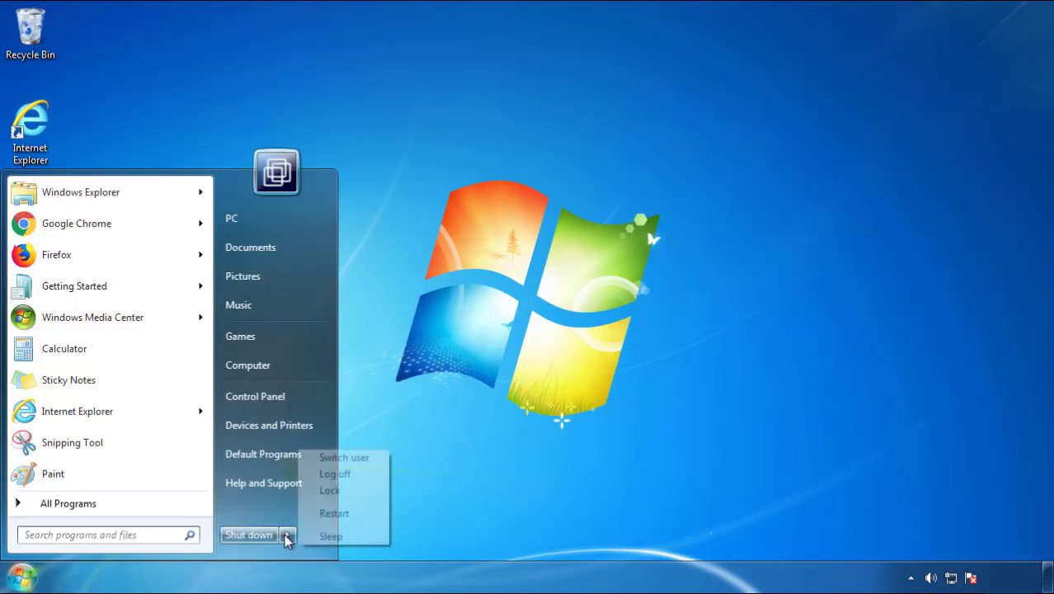
pyautogui.click(548, 450)
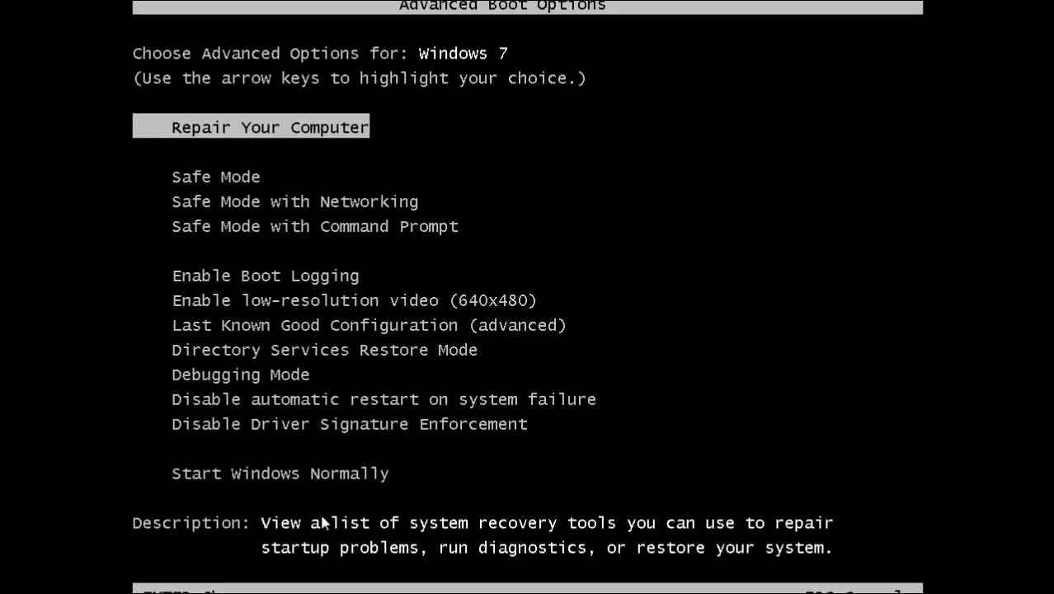
pyautogui.press('Down')
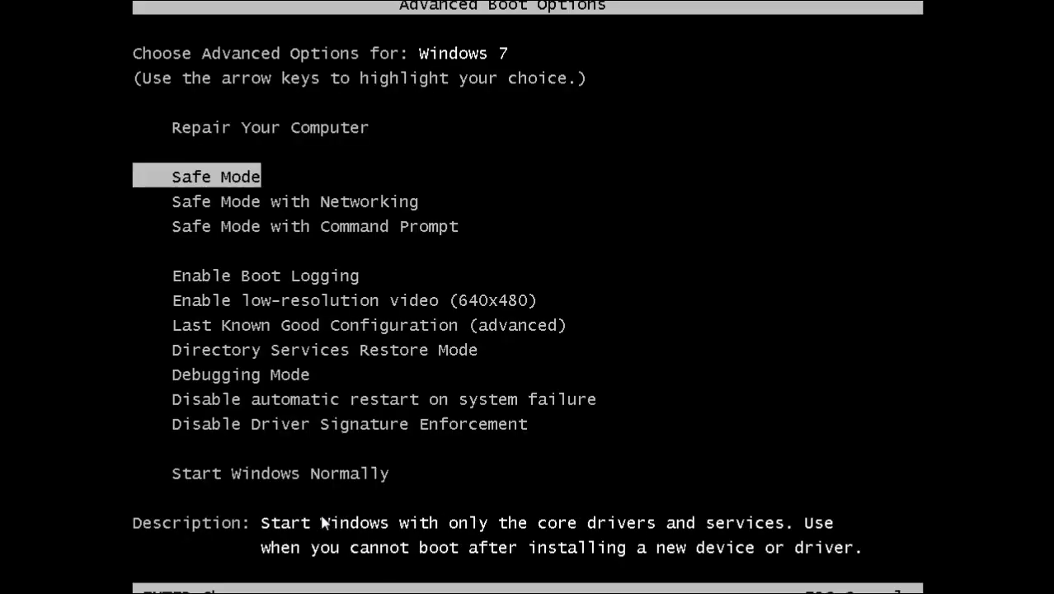
# - Boot into Safe Mode, launch Firefox without making it default, and show the Menu Bar
pyautogui.press('Return')
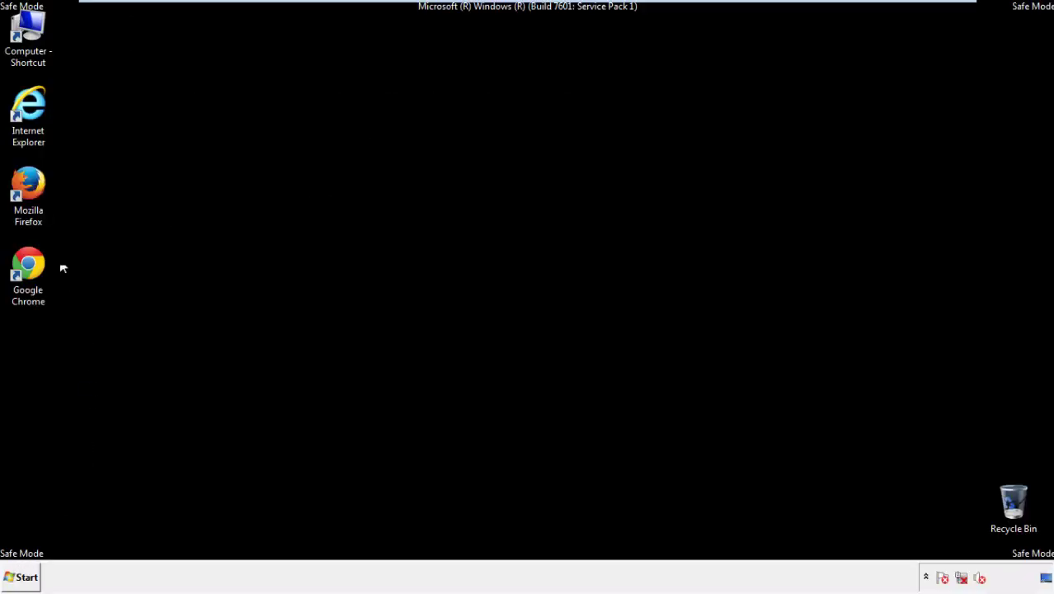
pyautogui.doubleClick(38, 192)
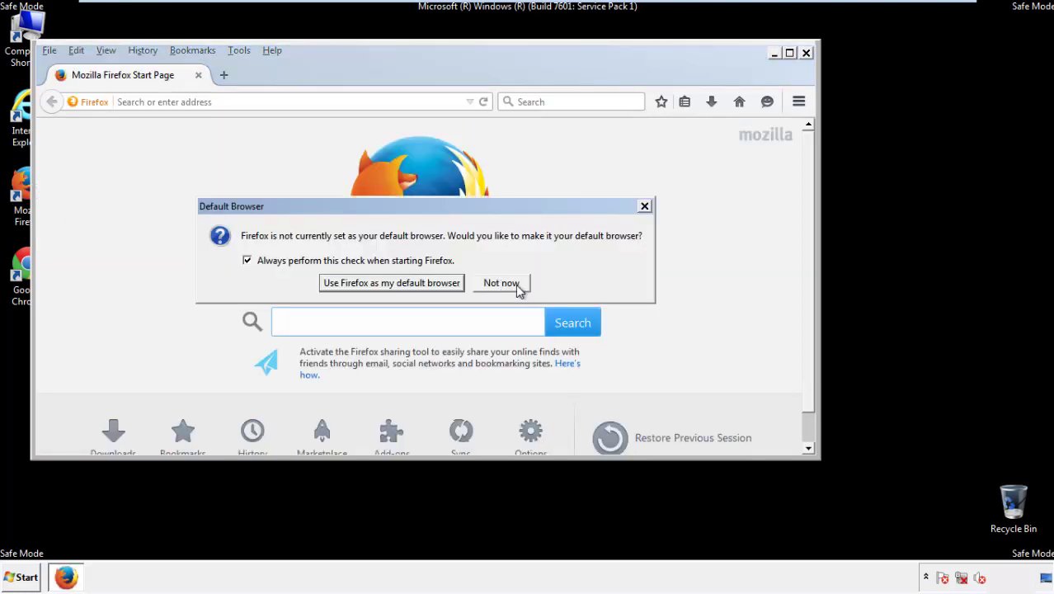
pyautogui.click(515, 283)
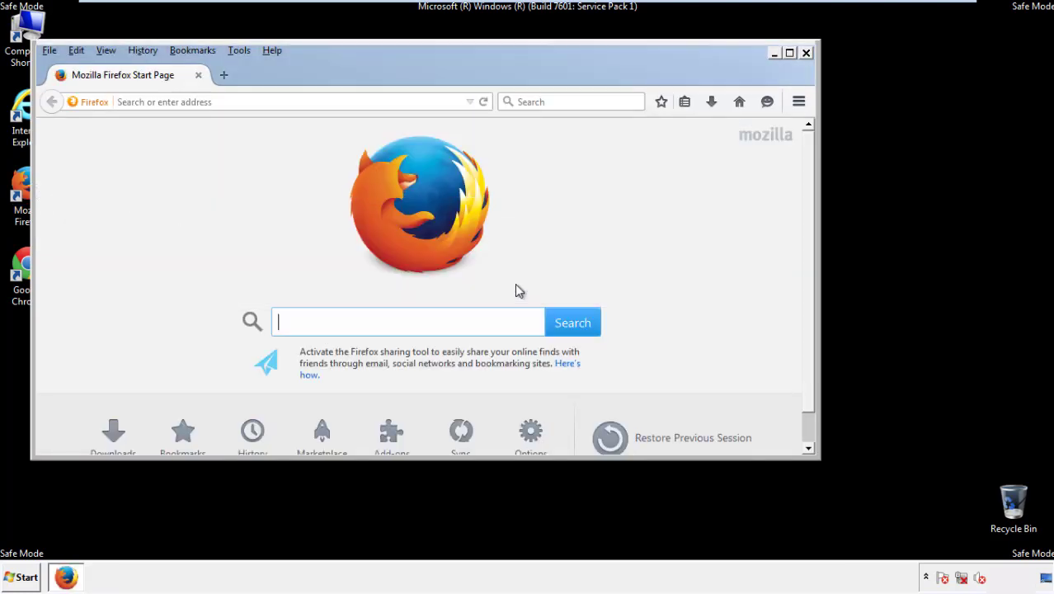
pyautogui.rightClick(321, 67)
pyautogui.click(353, 125)
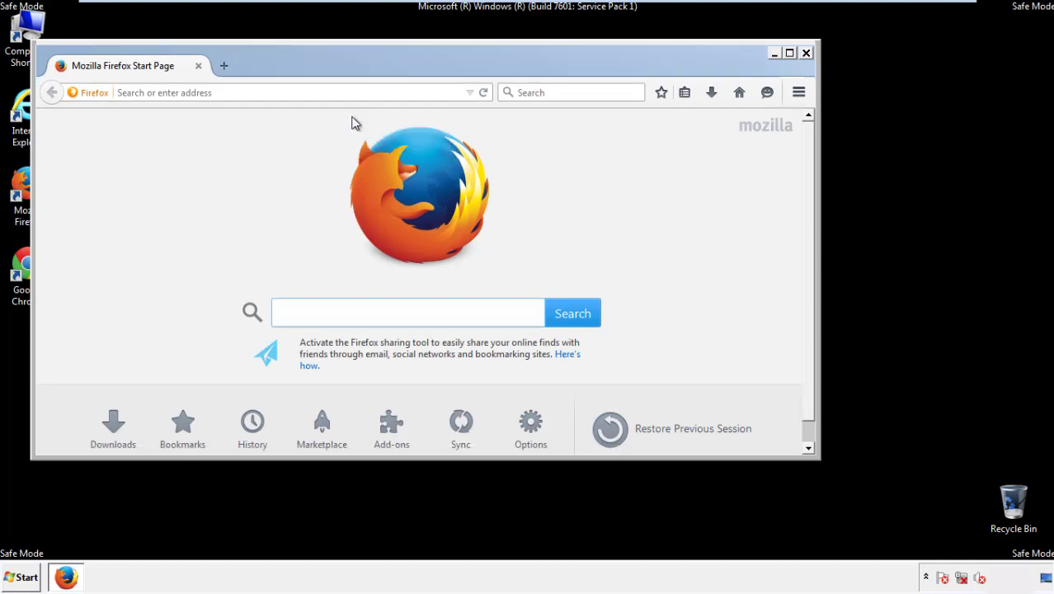
pyautogui.rightClick(330, 68)
pyautogui.click(355, 129)
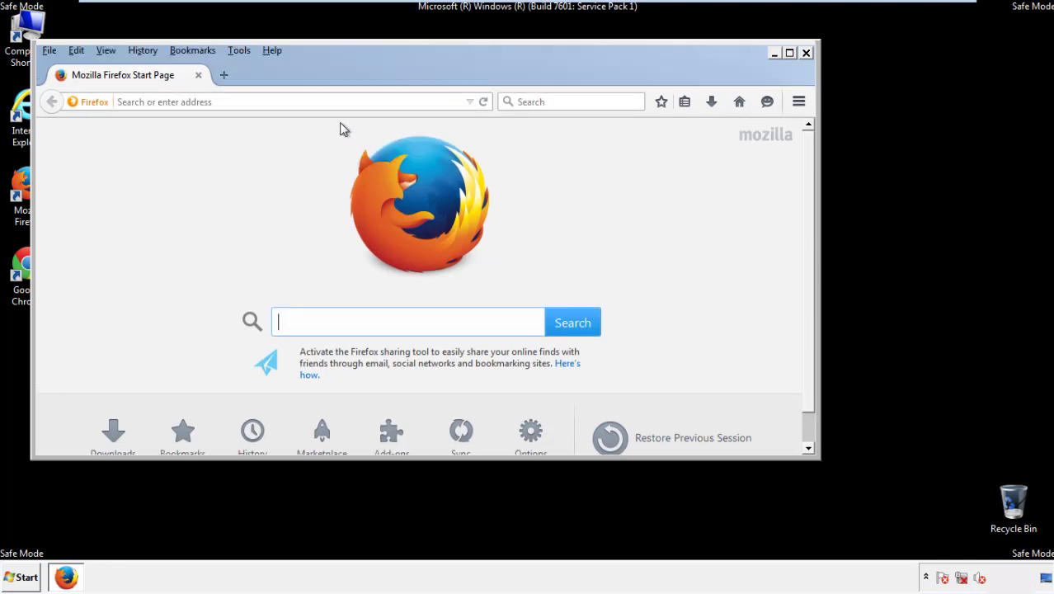
# - Clear Firefox's recent history for Everything, keeping all data types checked
pyautogui.click(148, 52)
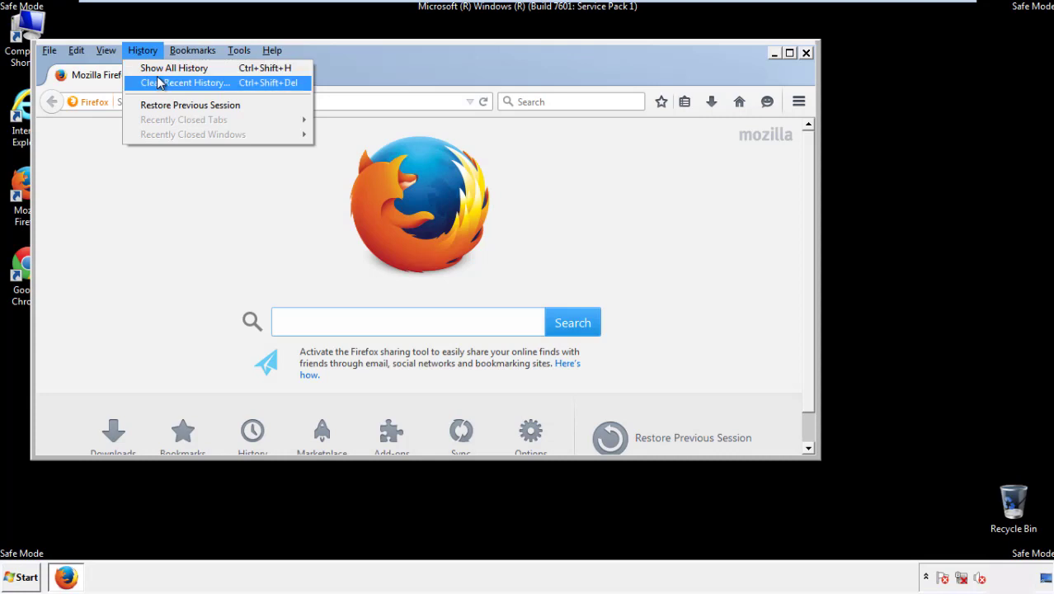
pyautogui.click(159, 82)
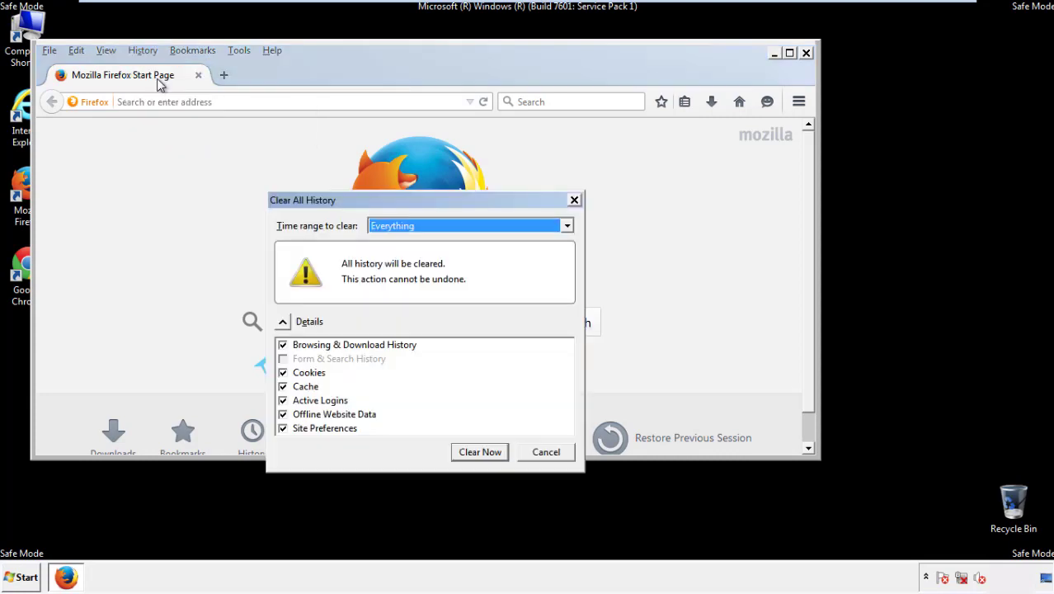
pyautogui.click(390, 230)
pyautogui.click(395, 310)
pyautogui.click(282, 414)
pyautogui.click(282, 414)
pyautogui.click(282, 429)
pyautogui.click(282, 429)
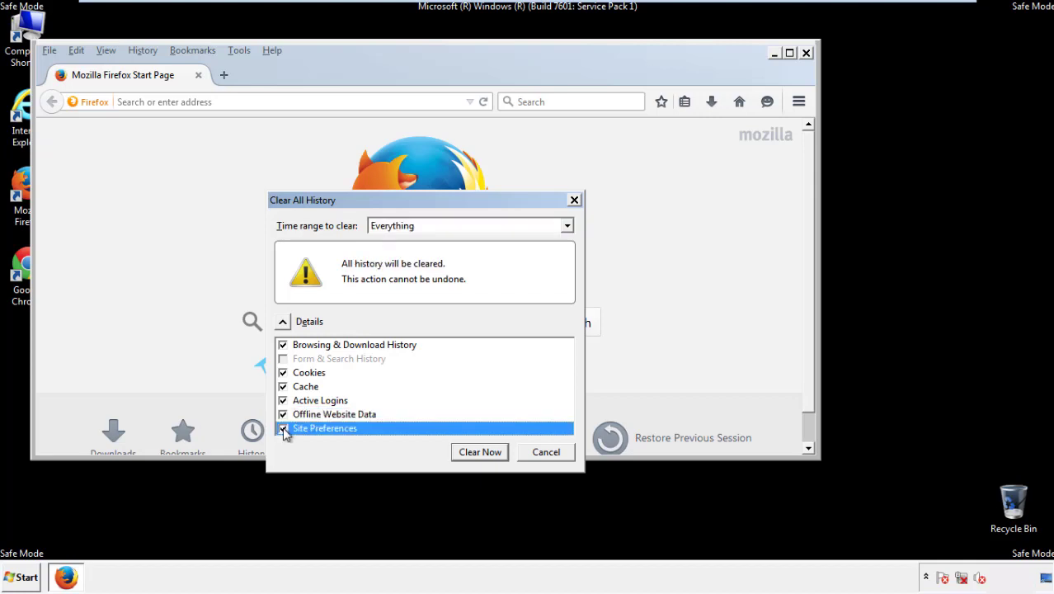
pyautogui.click(479, 453)
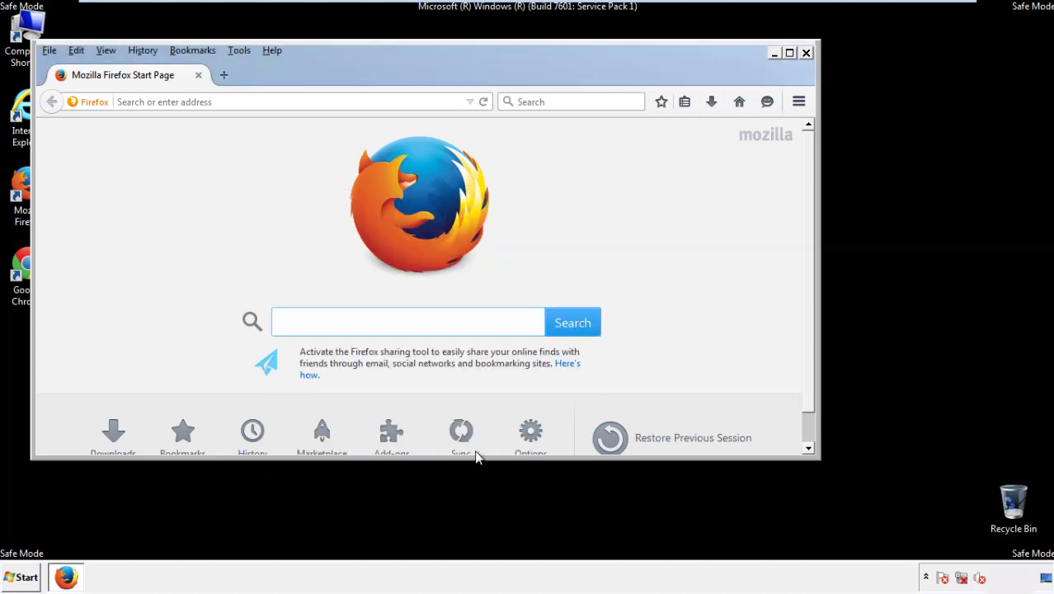
# - Refresh Firefox to its defaults via Troubleshooting Information, then close Firefox
pyautogui.click(271, 50)
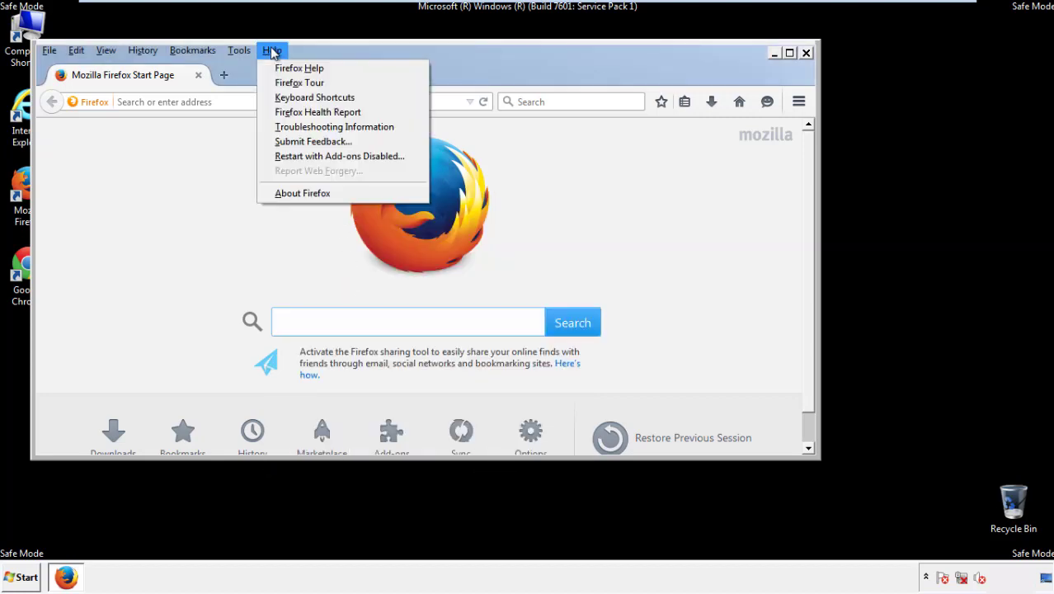
pyautogui.click(304, 126)
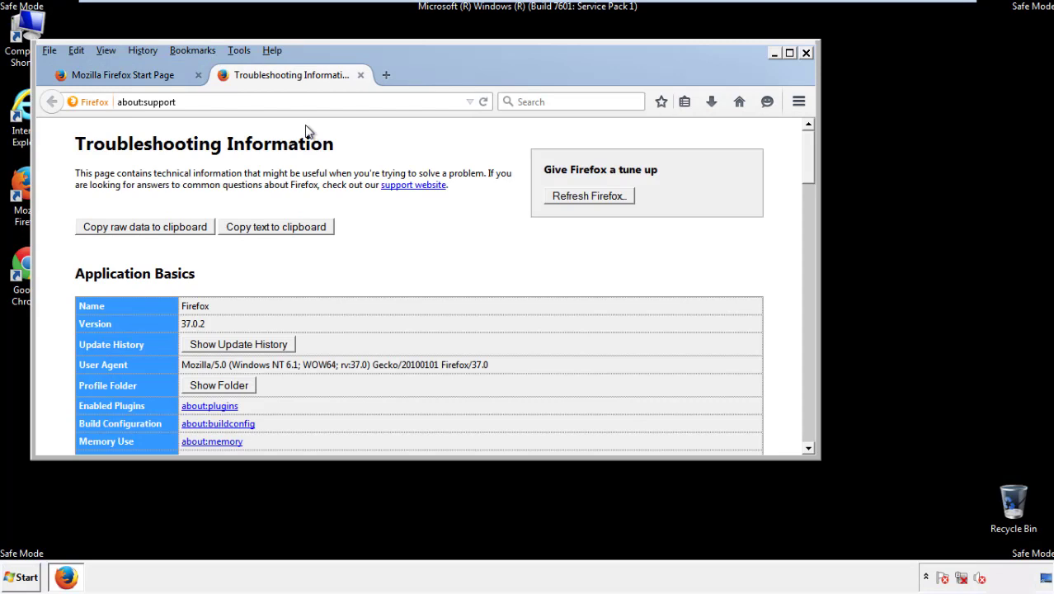
pyautogui.click(611, 196)
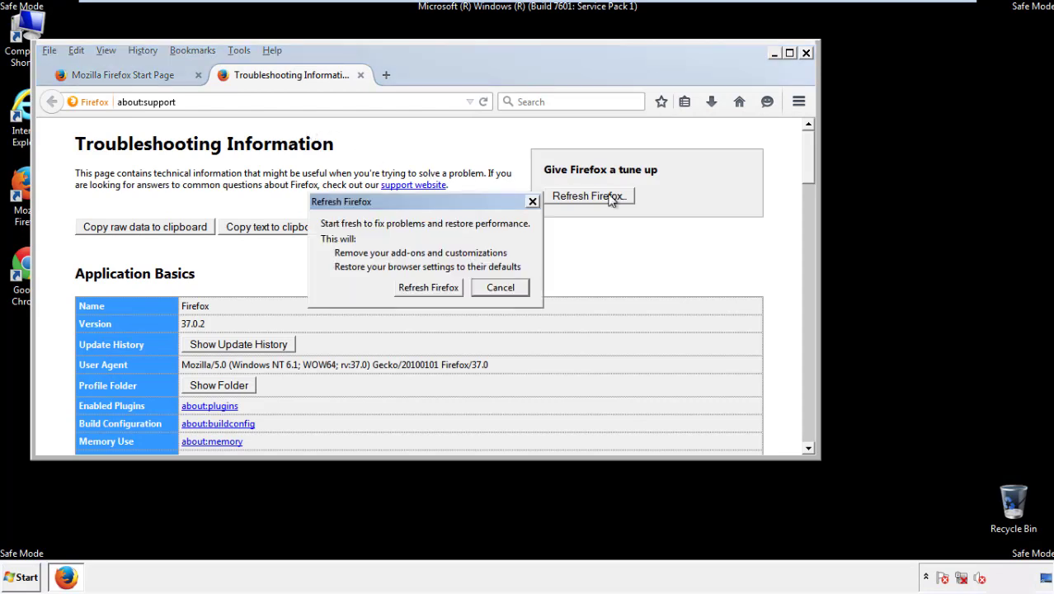
pyautogui.click(427, 287)
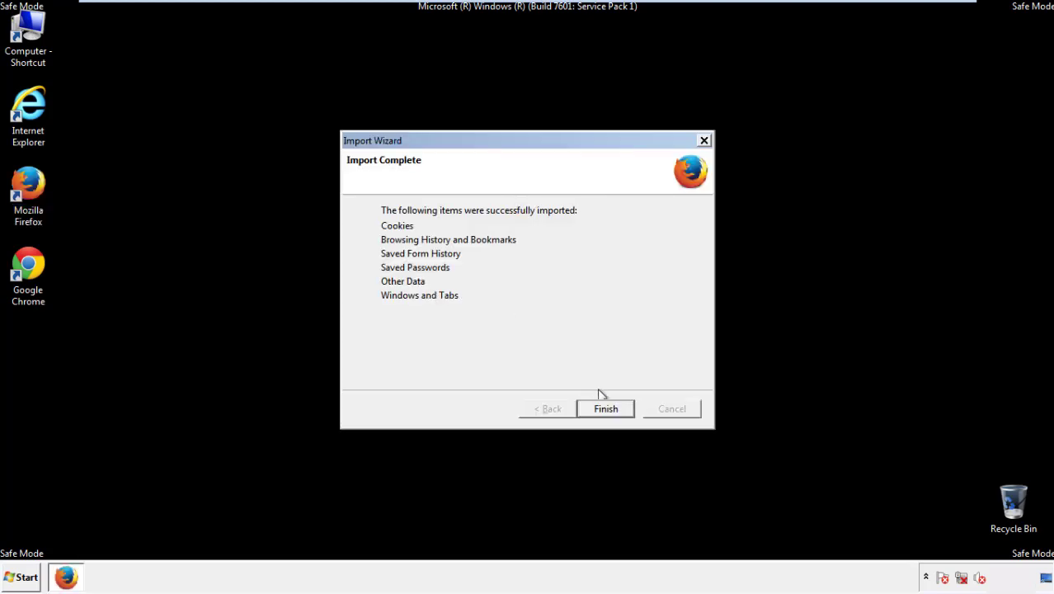
pyautogui.click(606, 409)
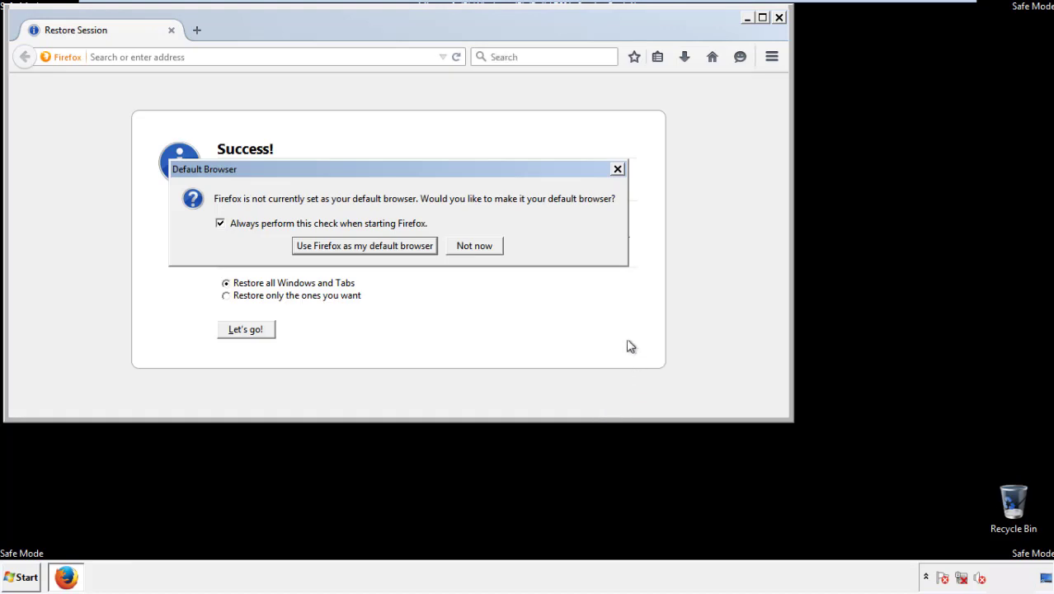
pyautogui.click(475, 247)
pyautogui.click(778, 17)
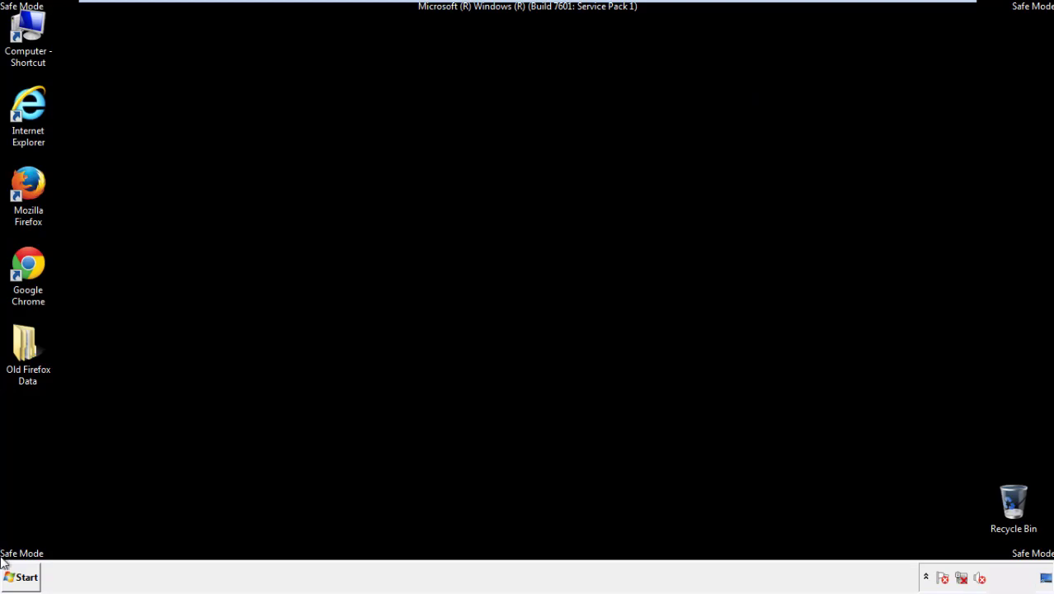
pyautogui.click(24, 262)
# - Launch Chrome, dismiss the default-browser prompt, and open History from Settings
pyautogui.doubleClick(25, 263)
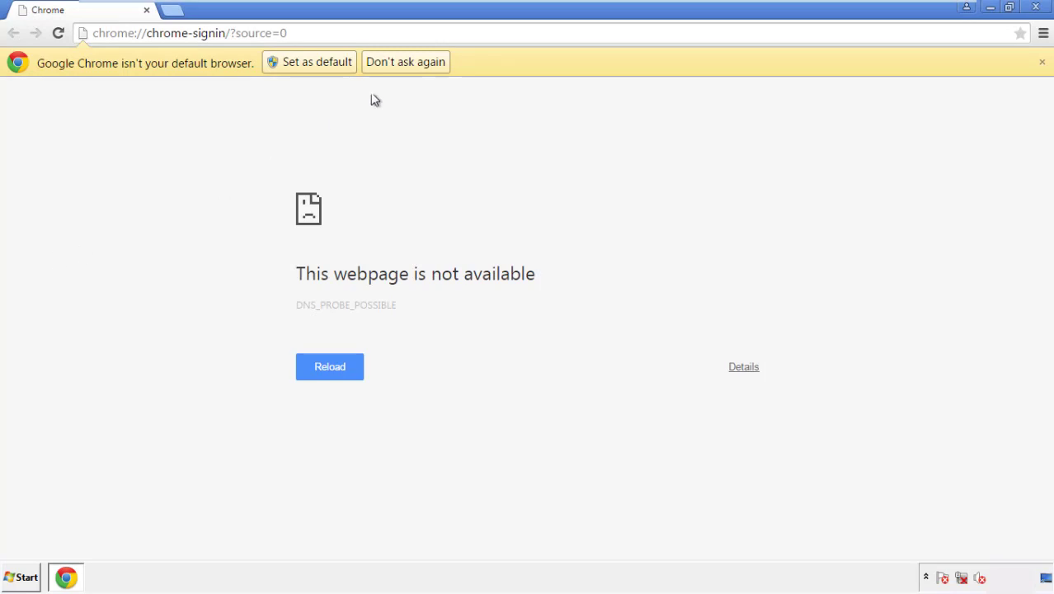
pyautogui.click(423, 65)
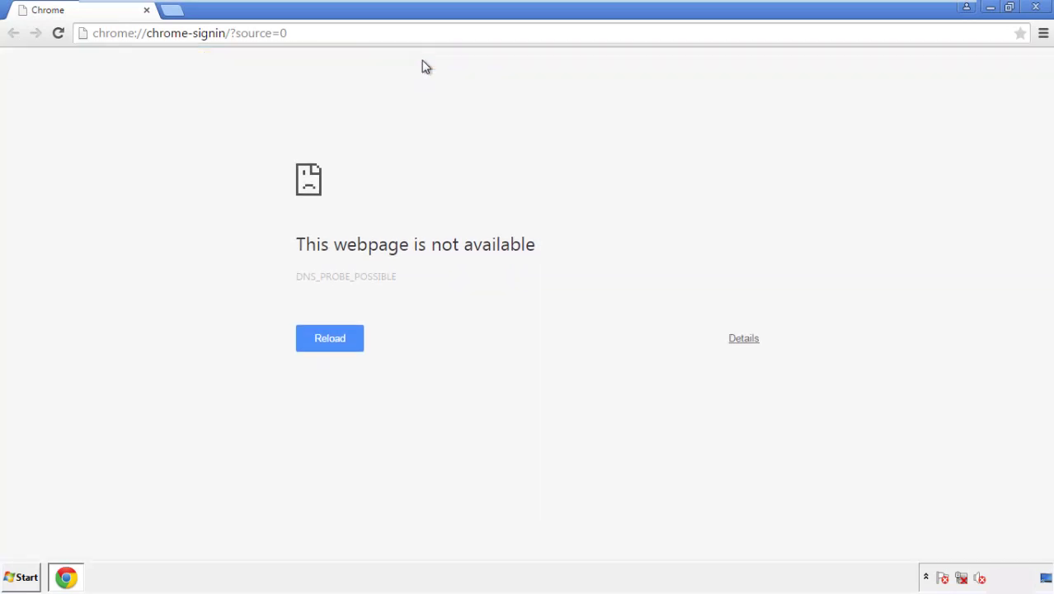
pyautogui.click(1043, 35)
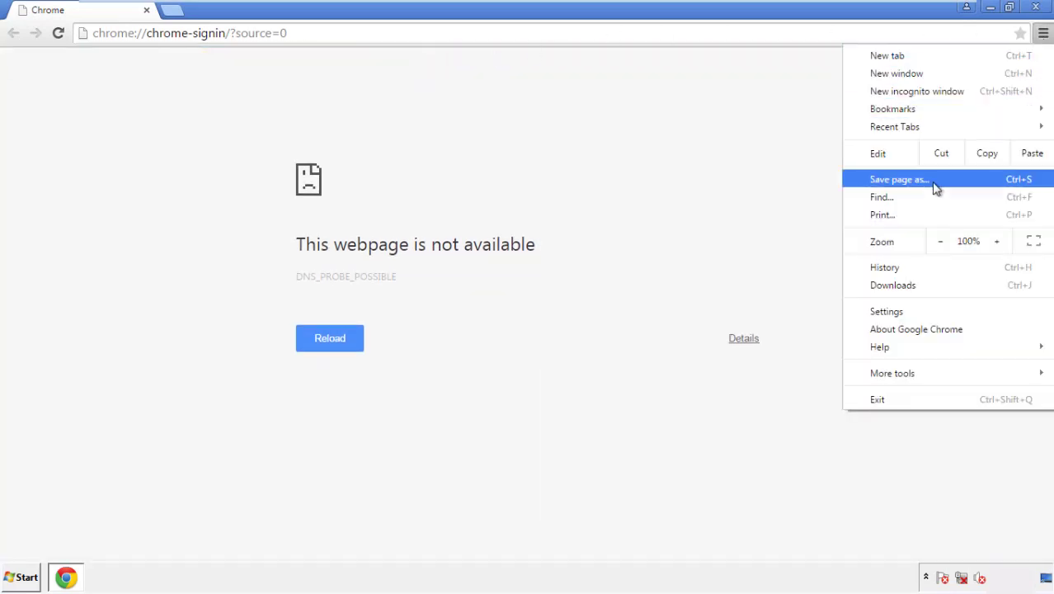
pyautogui.click(892, 311)
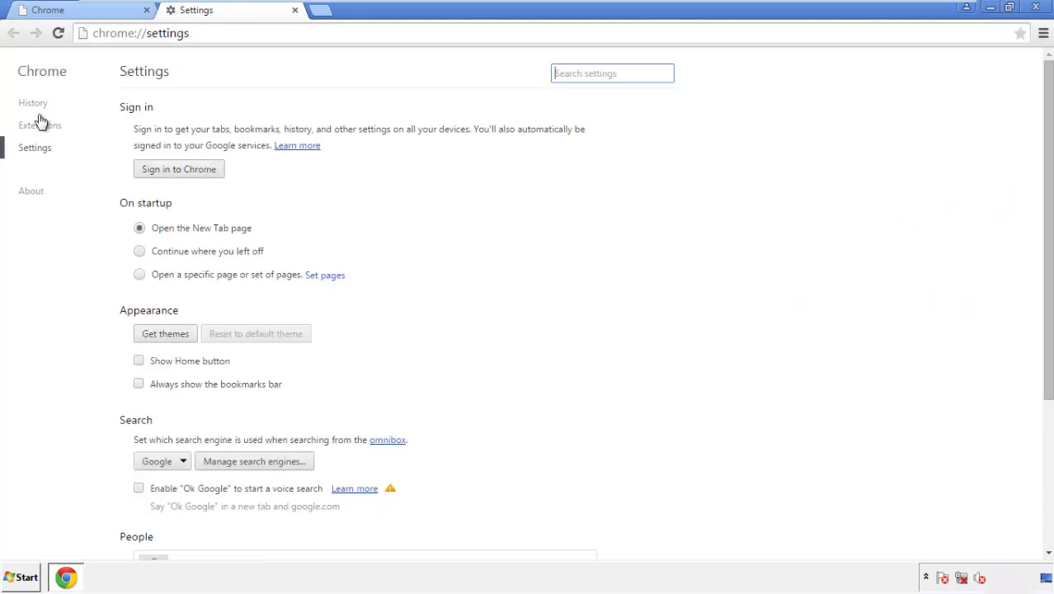
pyautogui.click(38, 106)
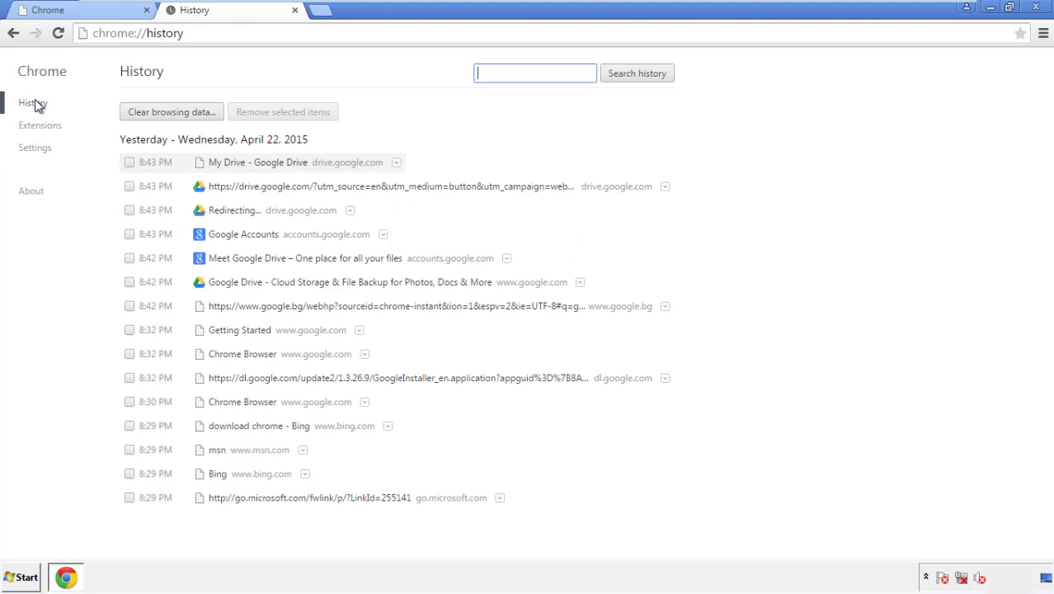
# - Clear Chrome browsing data from the beginning of time, including autofill data
pyautogui.click(158, 114)
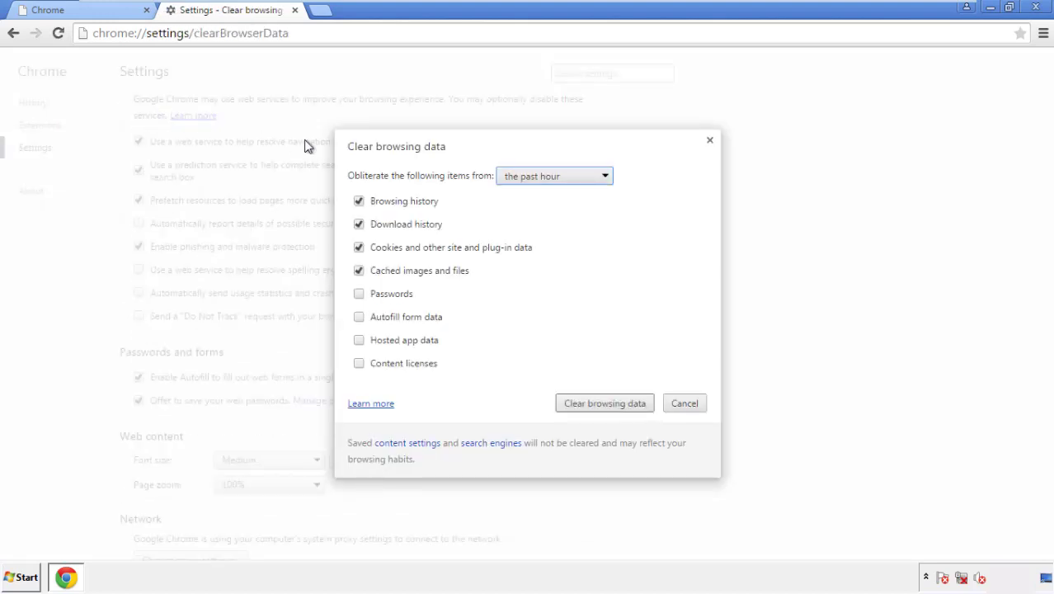
pyautogui.click(530, 176)
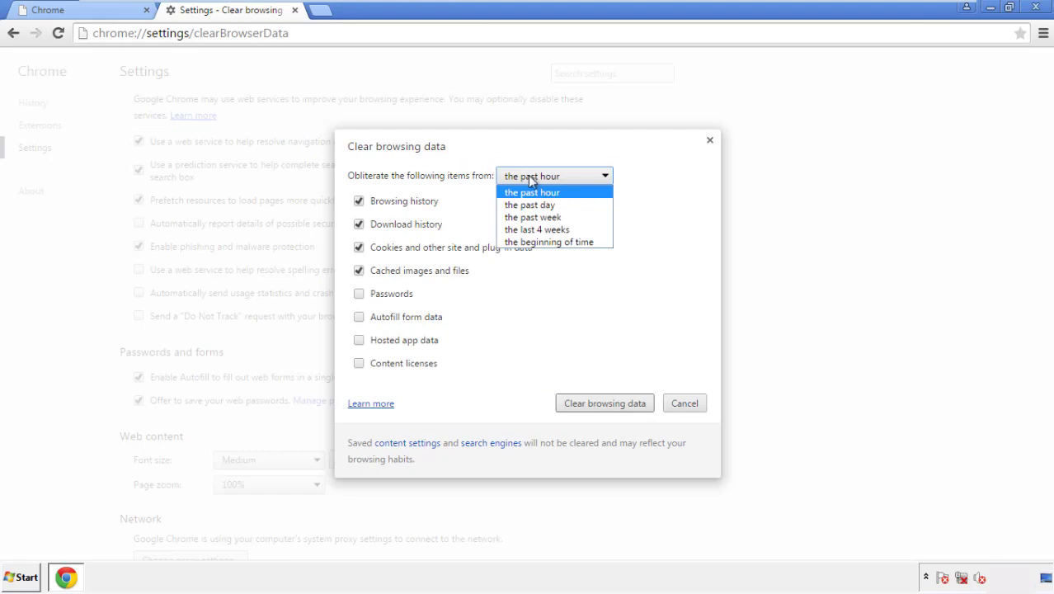
pyautogui.click(528, 243)
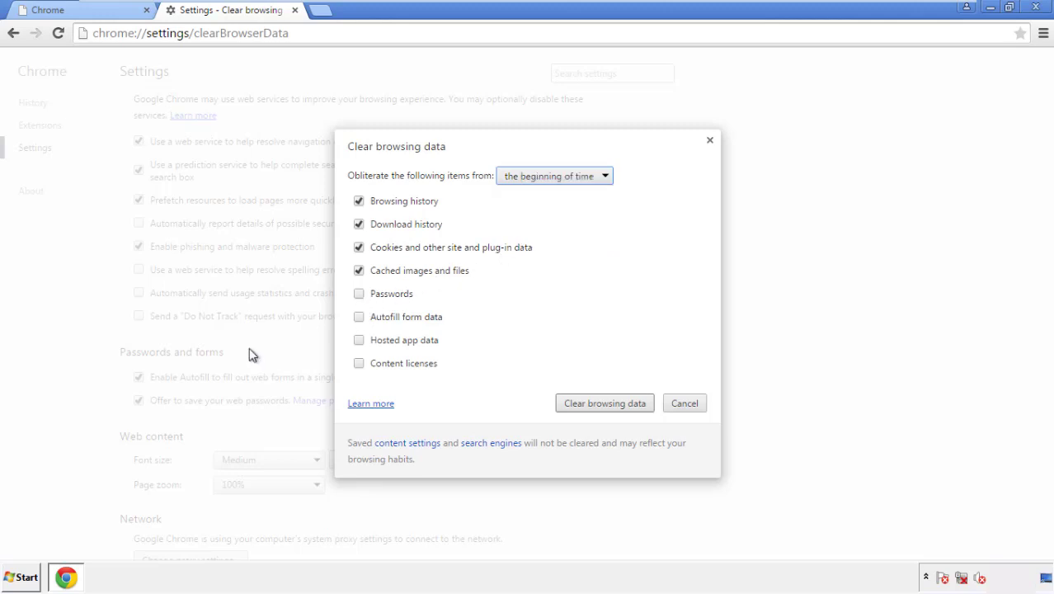
pyautogui.click(365, 319)
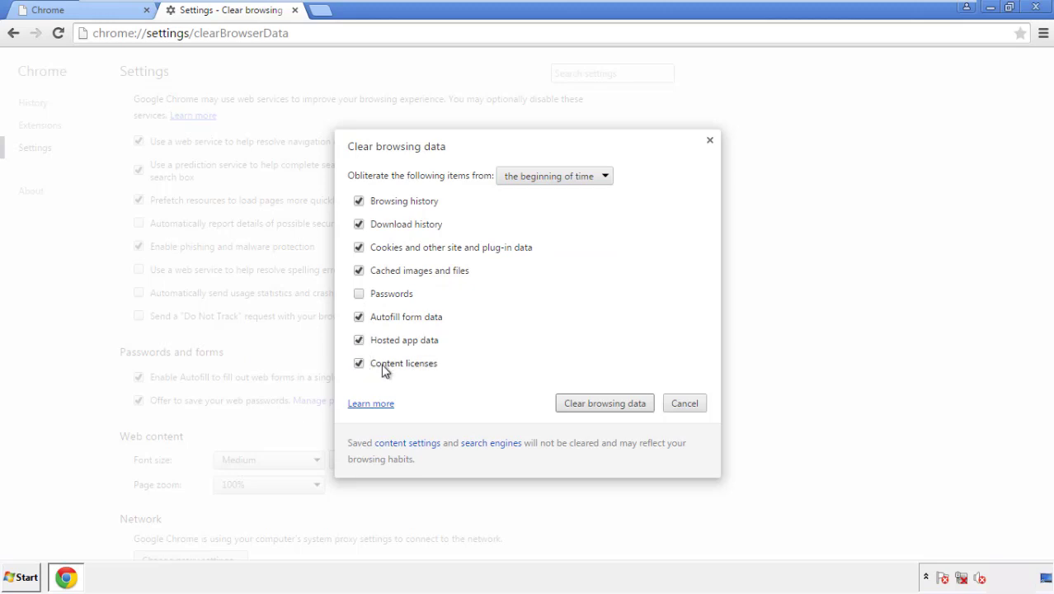
pyautogui.click(590, 405)
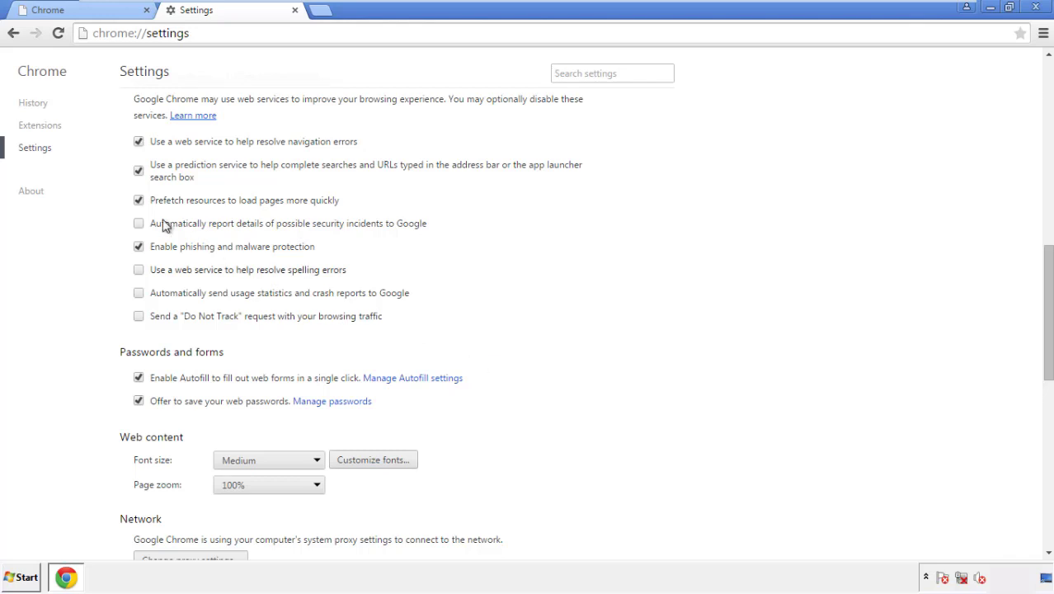
# - Reset Chrome's settings to their original defaults and close the browser
pyautogui.moveTo(1047, 262); pyautogui.dragTo(1044, 446)
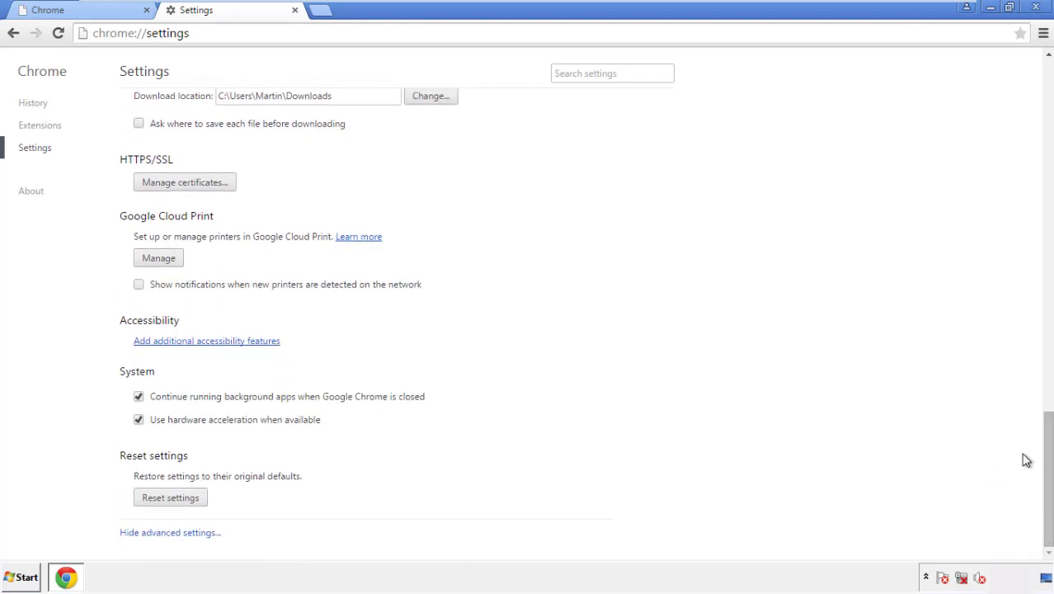
pyautogui.click(198, 503)
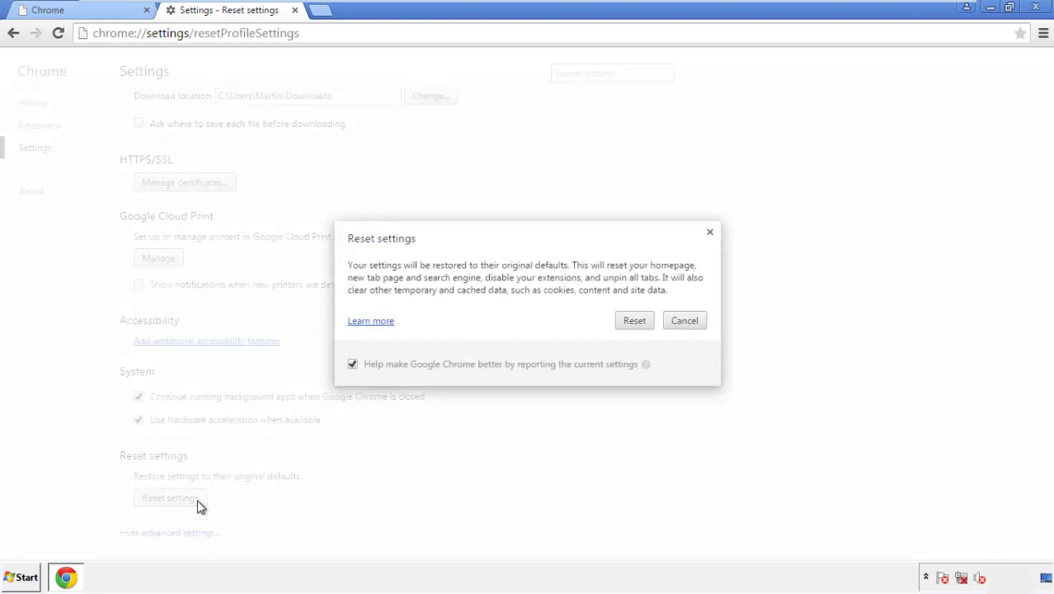
pyautogui.click(634, 321)
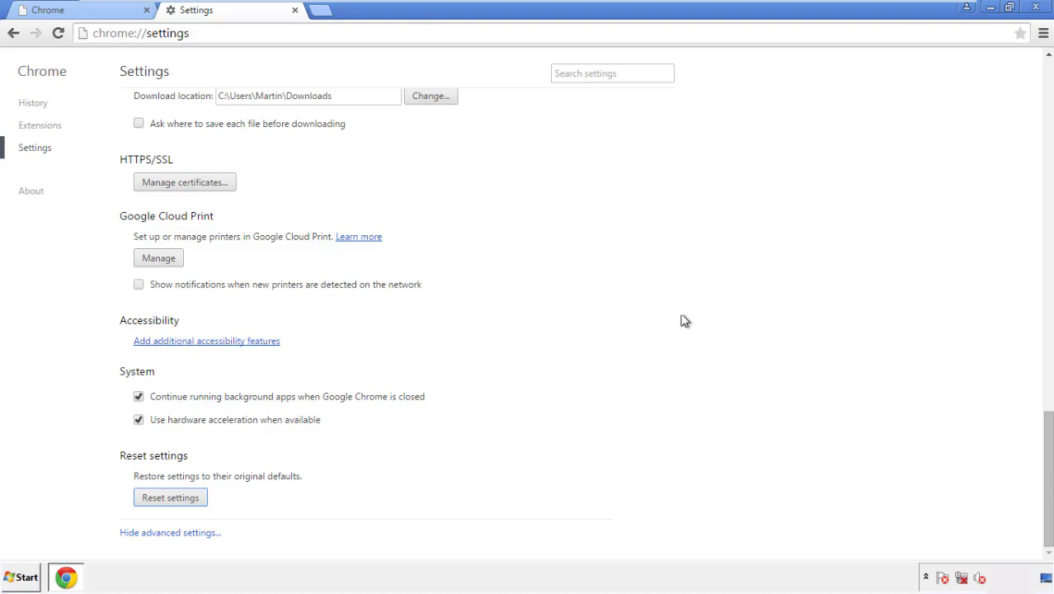
pyautogui.click(1034, 7)
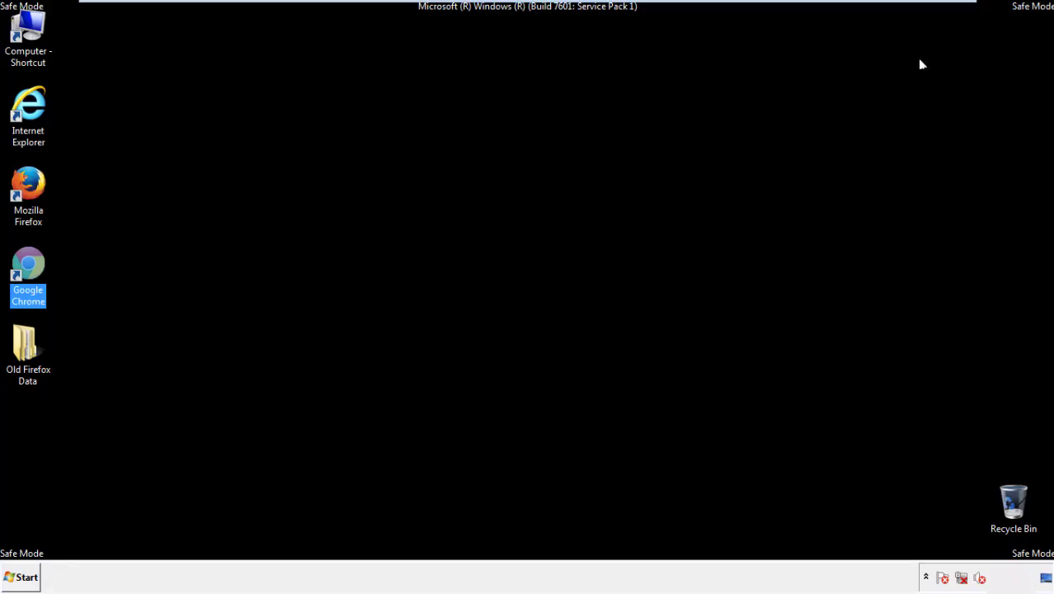
# - Deselect the desktop items and launch Mozilla Firefox from its desktop icon
pyautogui.click(568, 267)
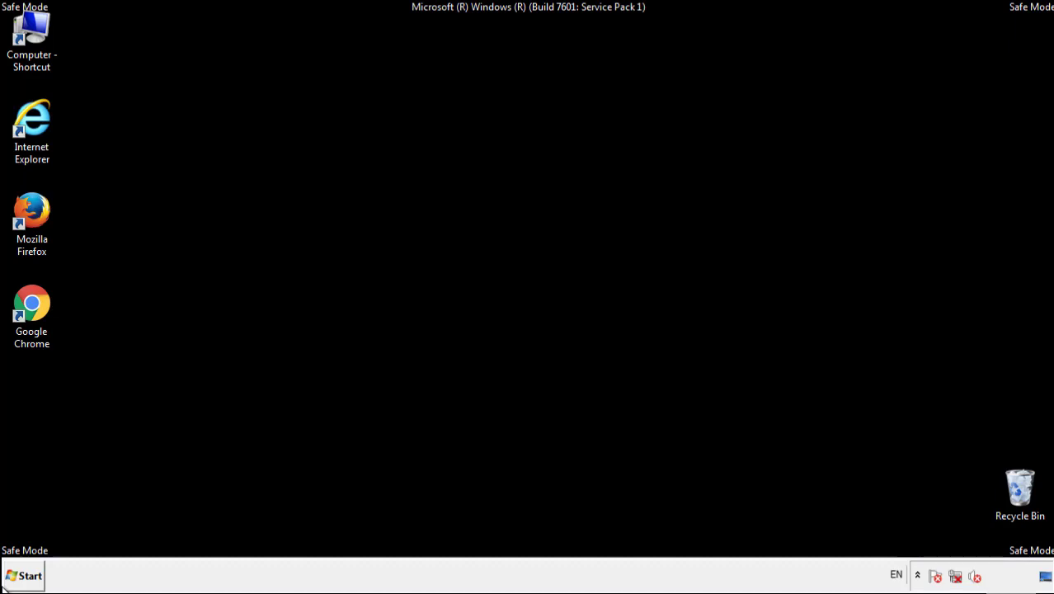
pyautogui.doubleClick(40, 206)
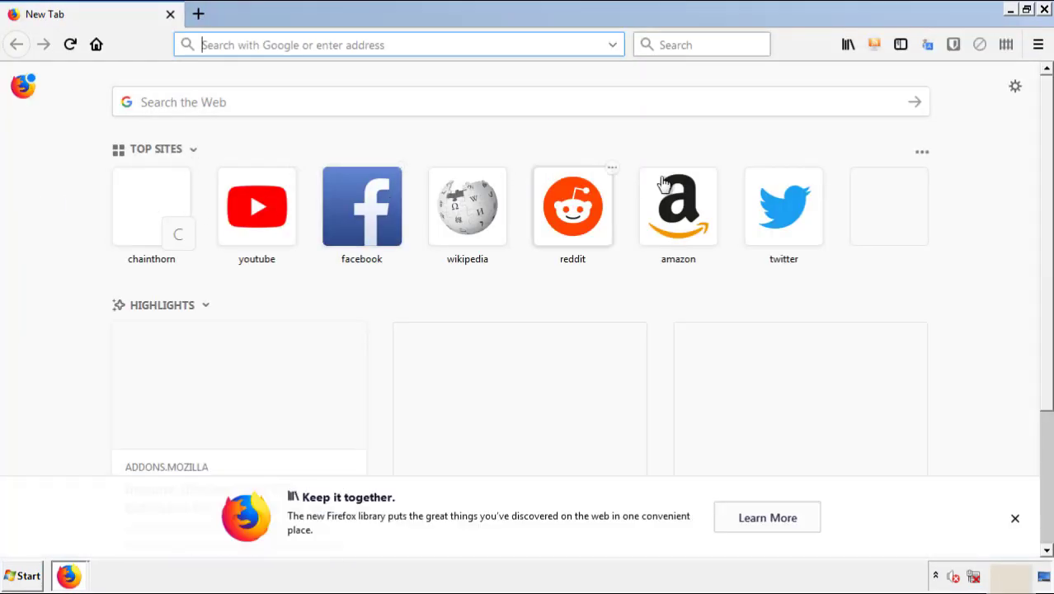
# - Remove the Search Mine extension in Firefox's Add-ons Manager and close Firefox
pyautogui.click(1038, 45)
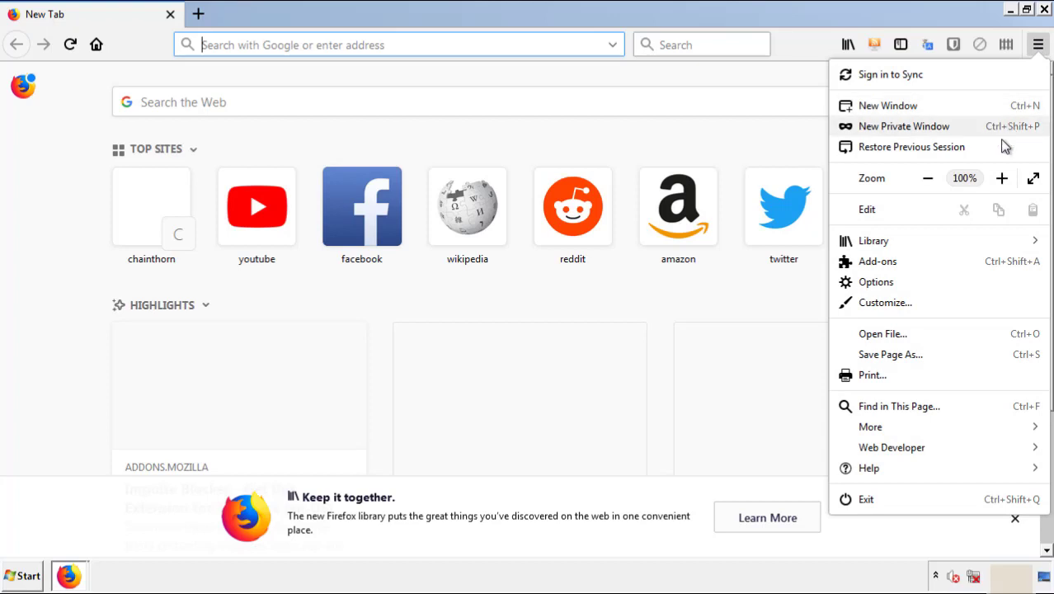
pyautogui.click(974, 272)
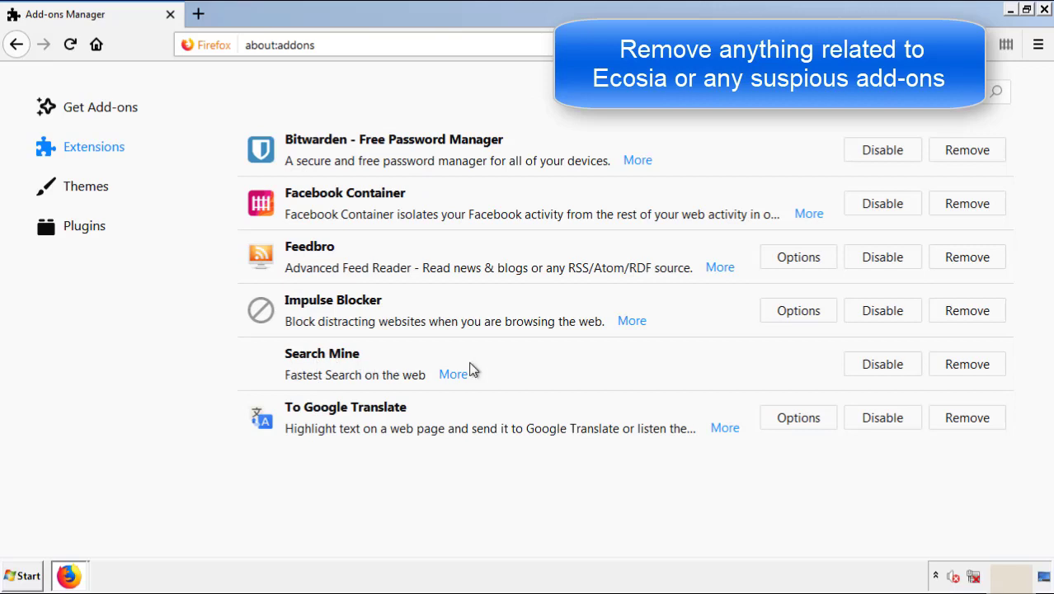
pyautogui.click(962, 371)
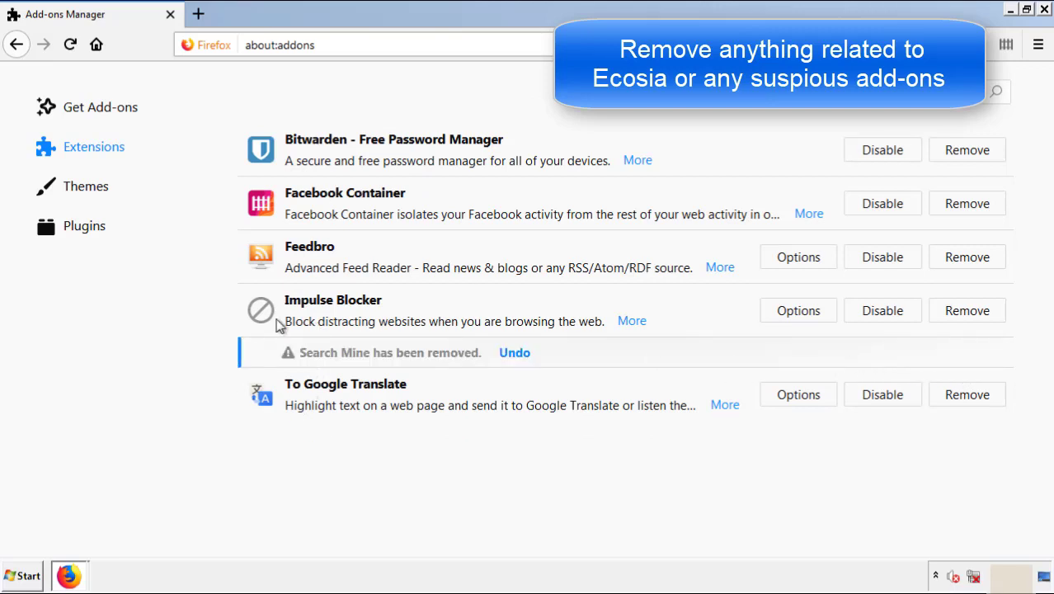
pyautogui.click(1045, 10)
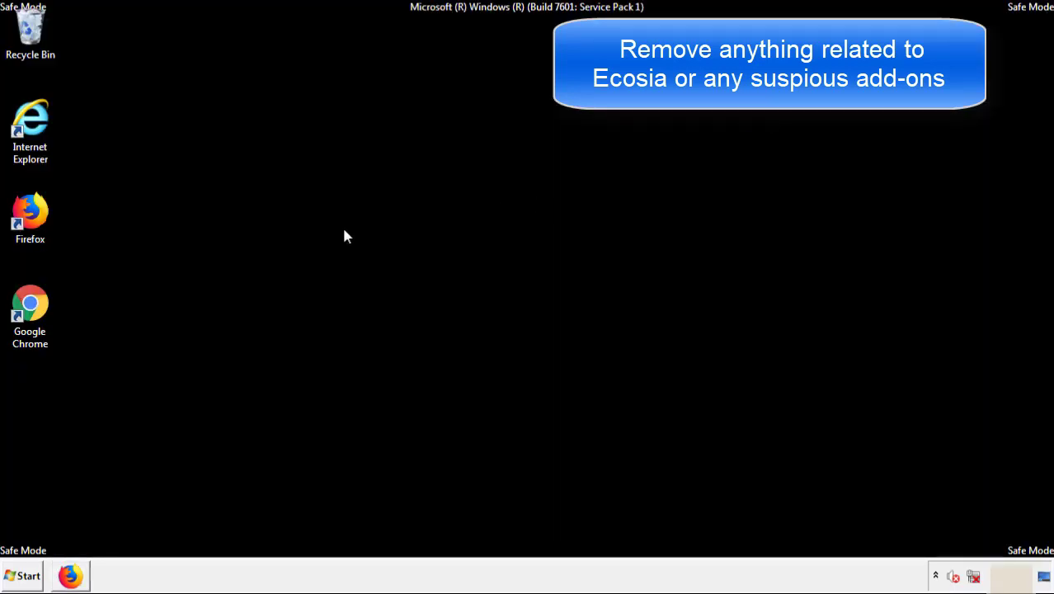
# - Remove the Search Mine extension from Google Chrome's Extensions page
pyautogui.doubleClick(30, 317)
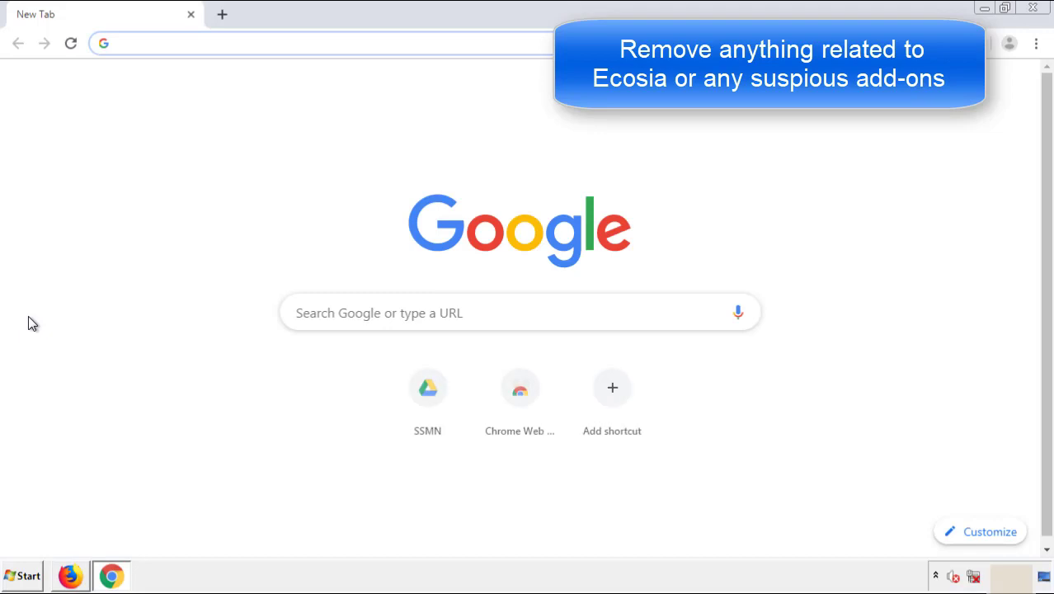
pyautogui.click(1036, 43)
pyautogui.moveTo(946, 289)
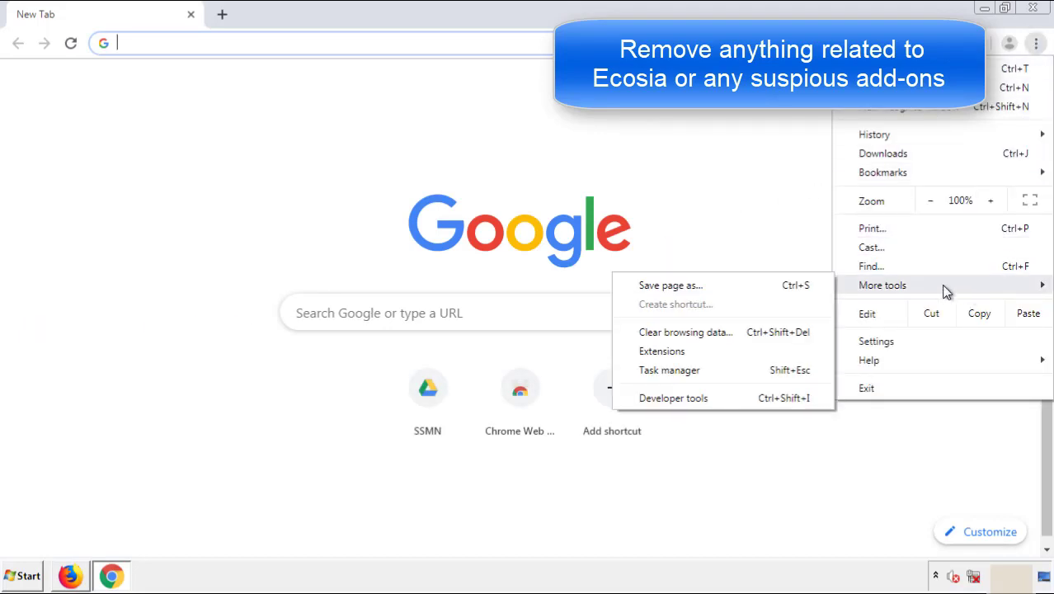
pyautogui.click(670, 350)
pyautogui.scroll(-5, 296, 275)
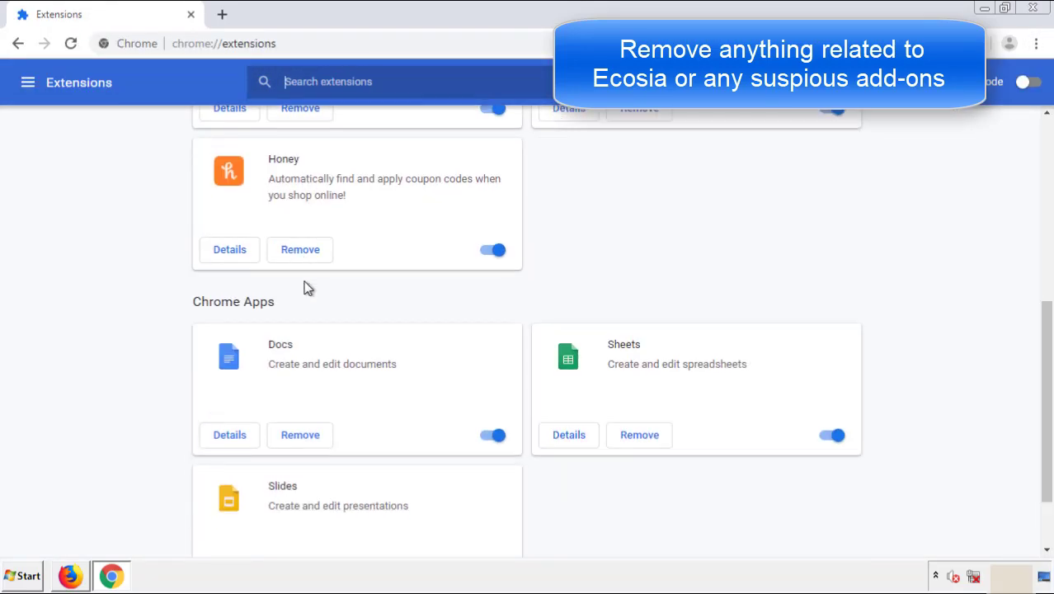
pyautogui.scroll(5, 399, 301)
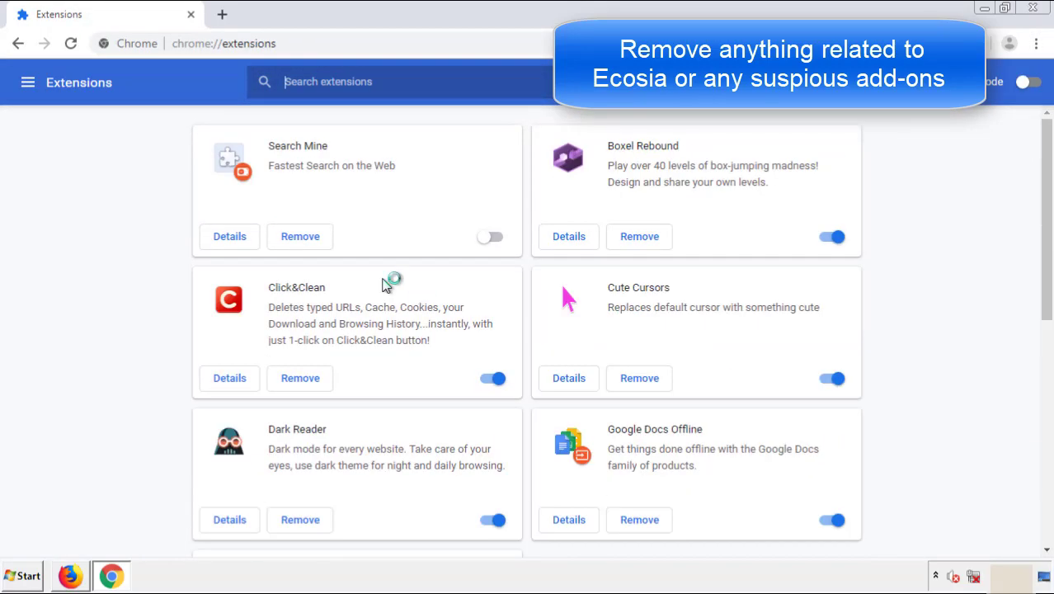
pyautogui.click(298, 238)
pyautogui.click(589, 139)
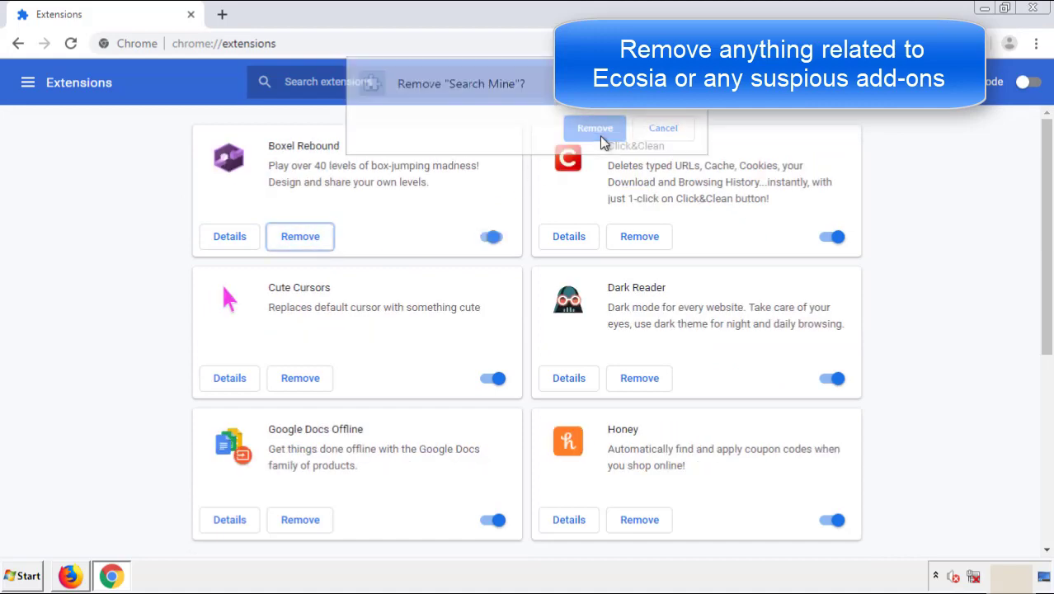
# - Close Chrome and restart Windows to exit Safe Mode
pyautogui.click(1040, 12)
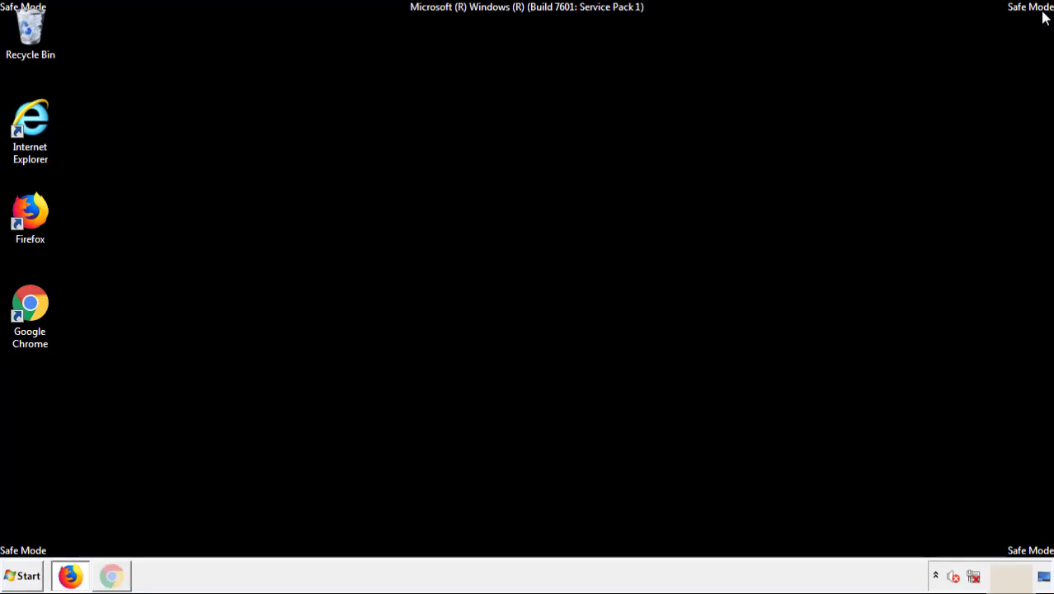
pyautogui.click(25, 576)
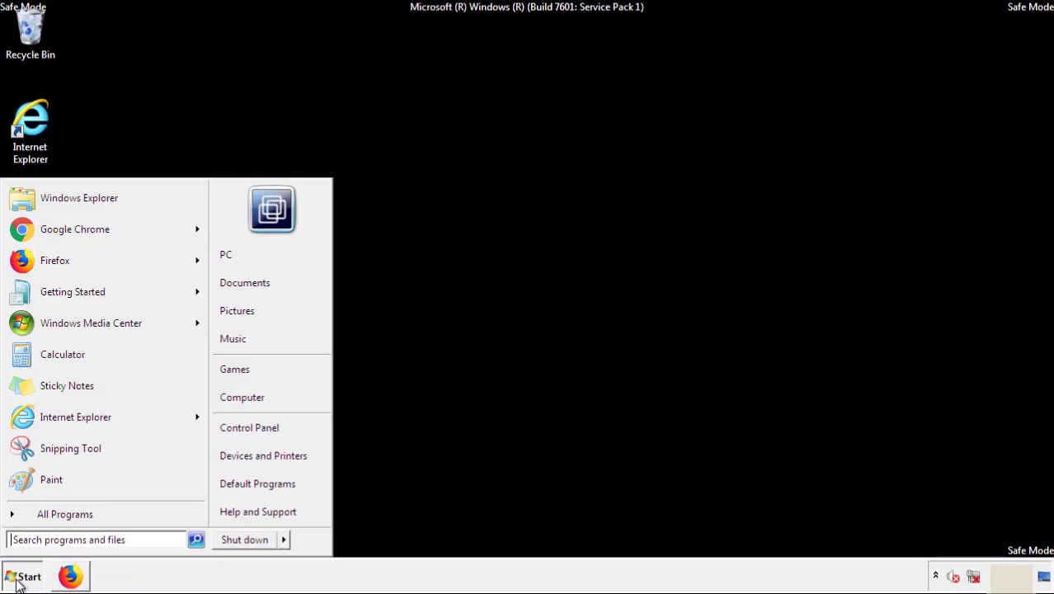
pyautogui.click(284, 540)
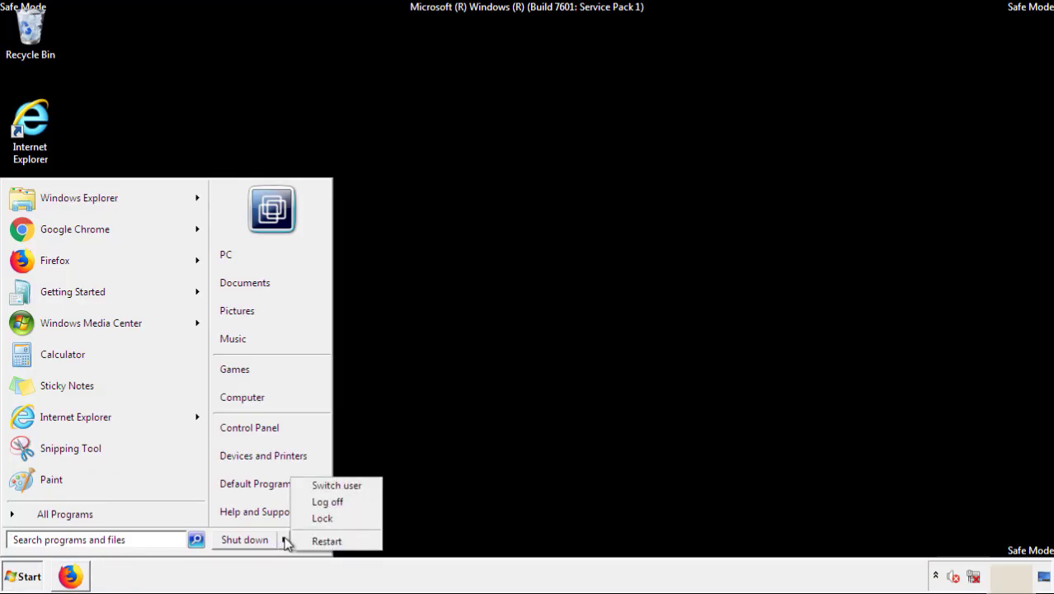
pyautogui.click(328, 541)
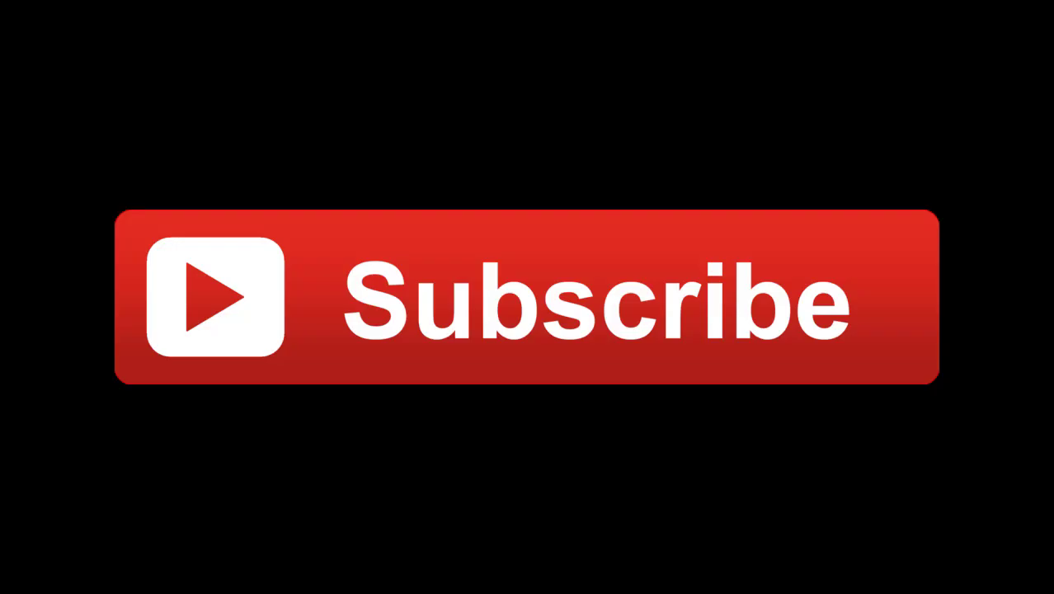